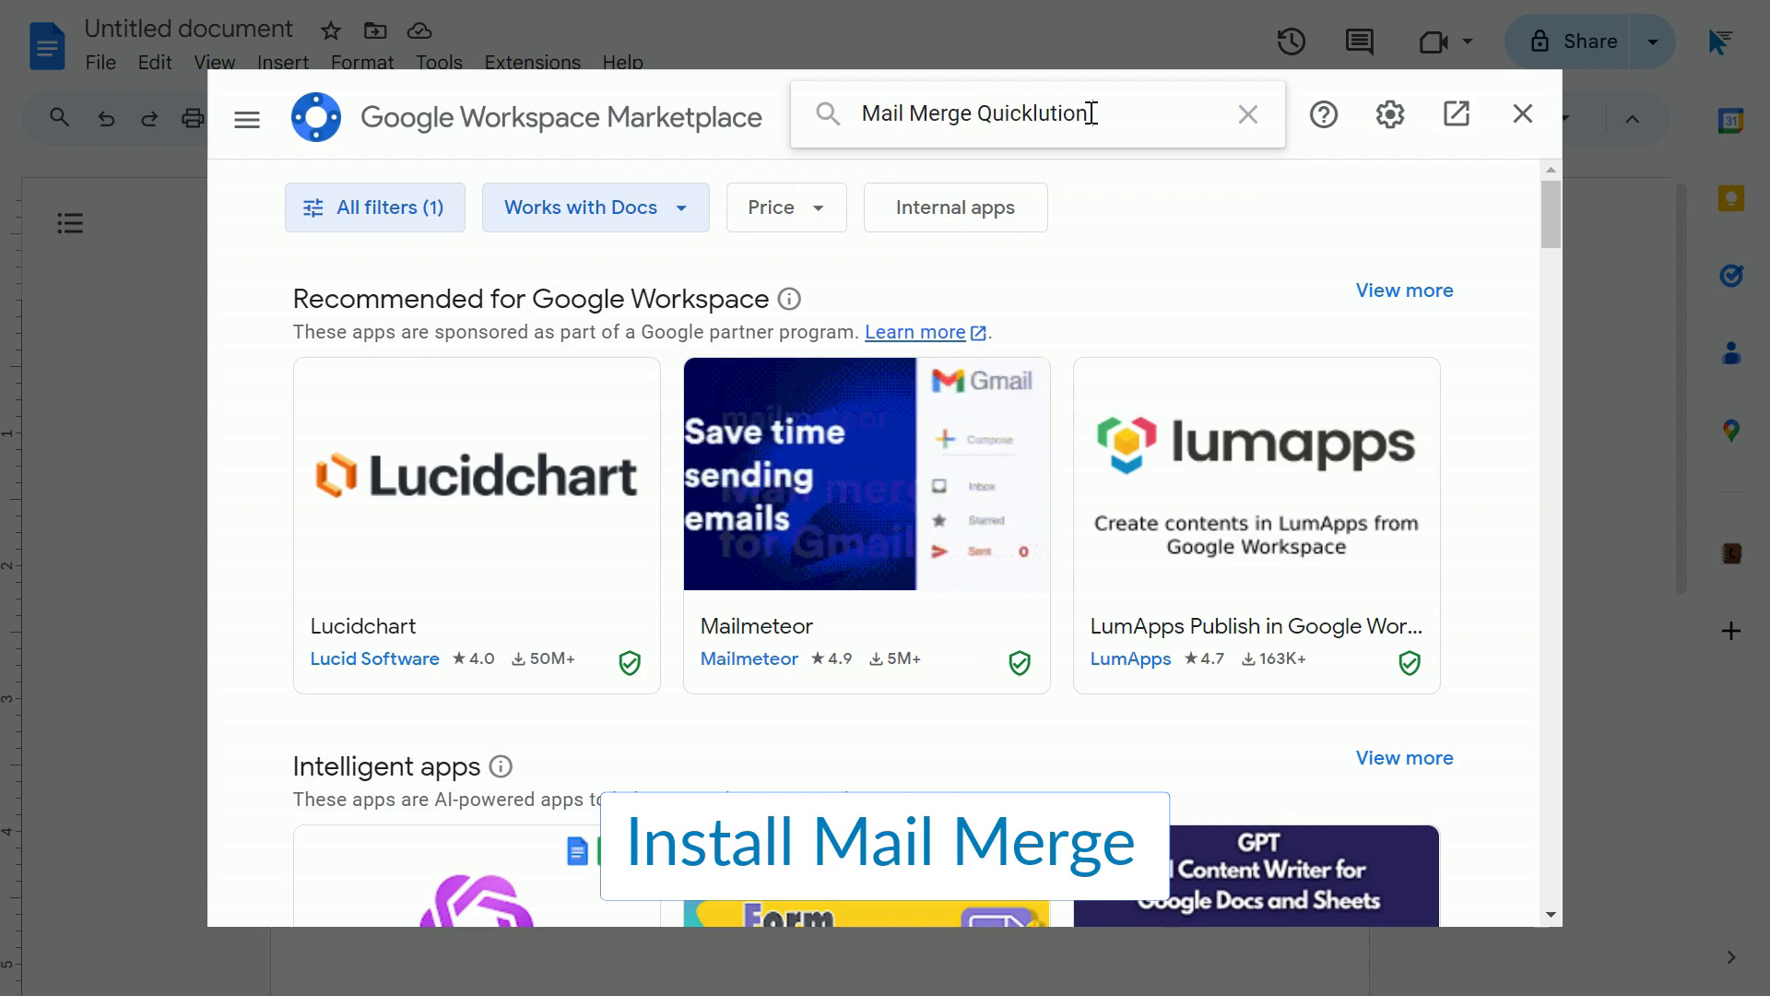
Search the marketplace for Mail Merge Quicklution and install the Mail Merge add-on by Quicklution, continuing past the permission notice.
key(Return)
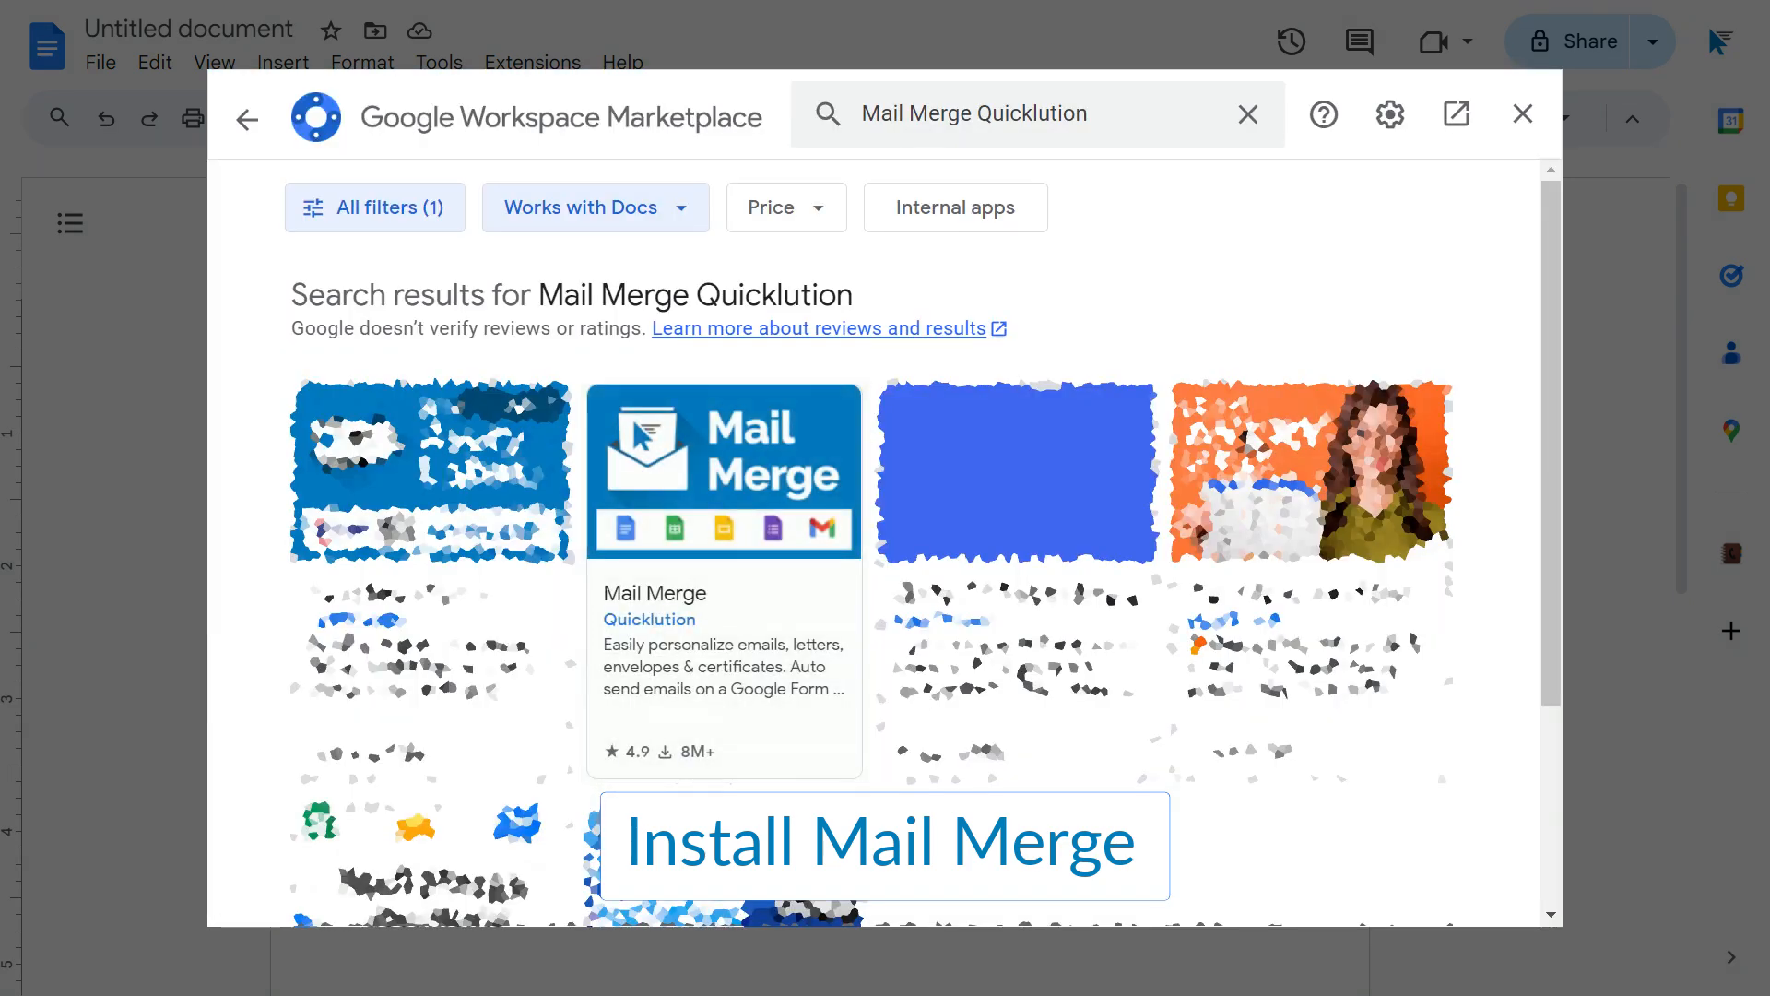
click(798, 450)
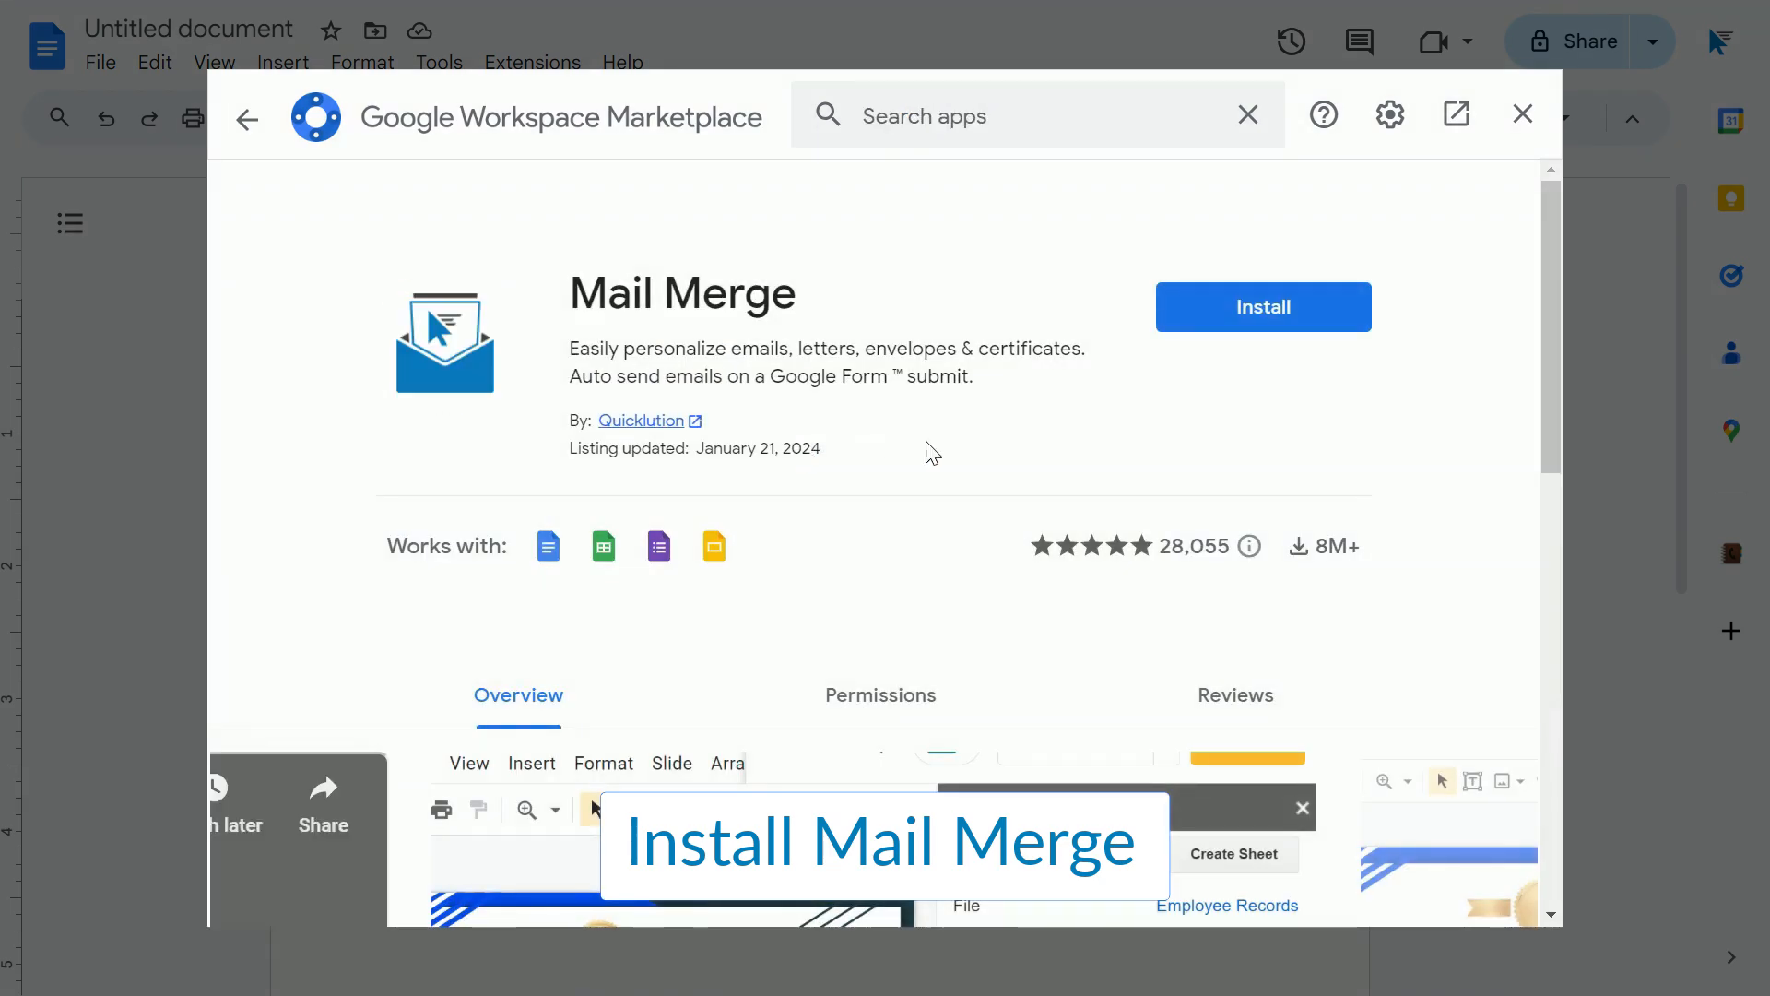
click(1336, 323)
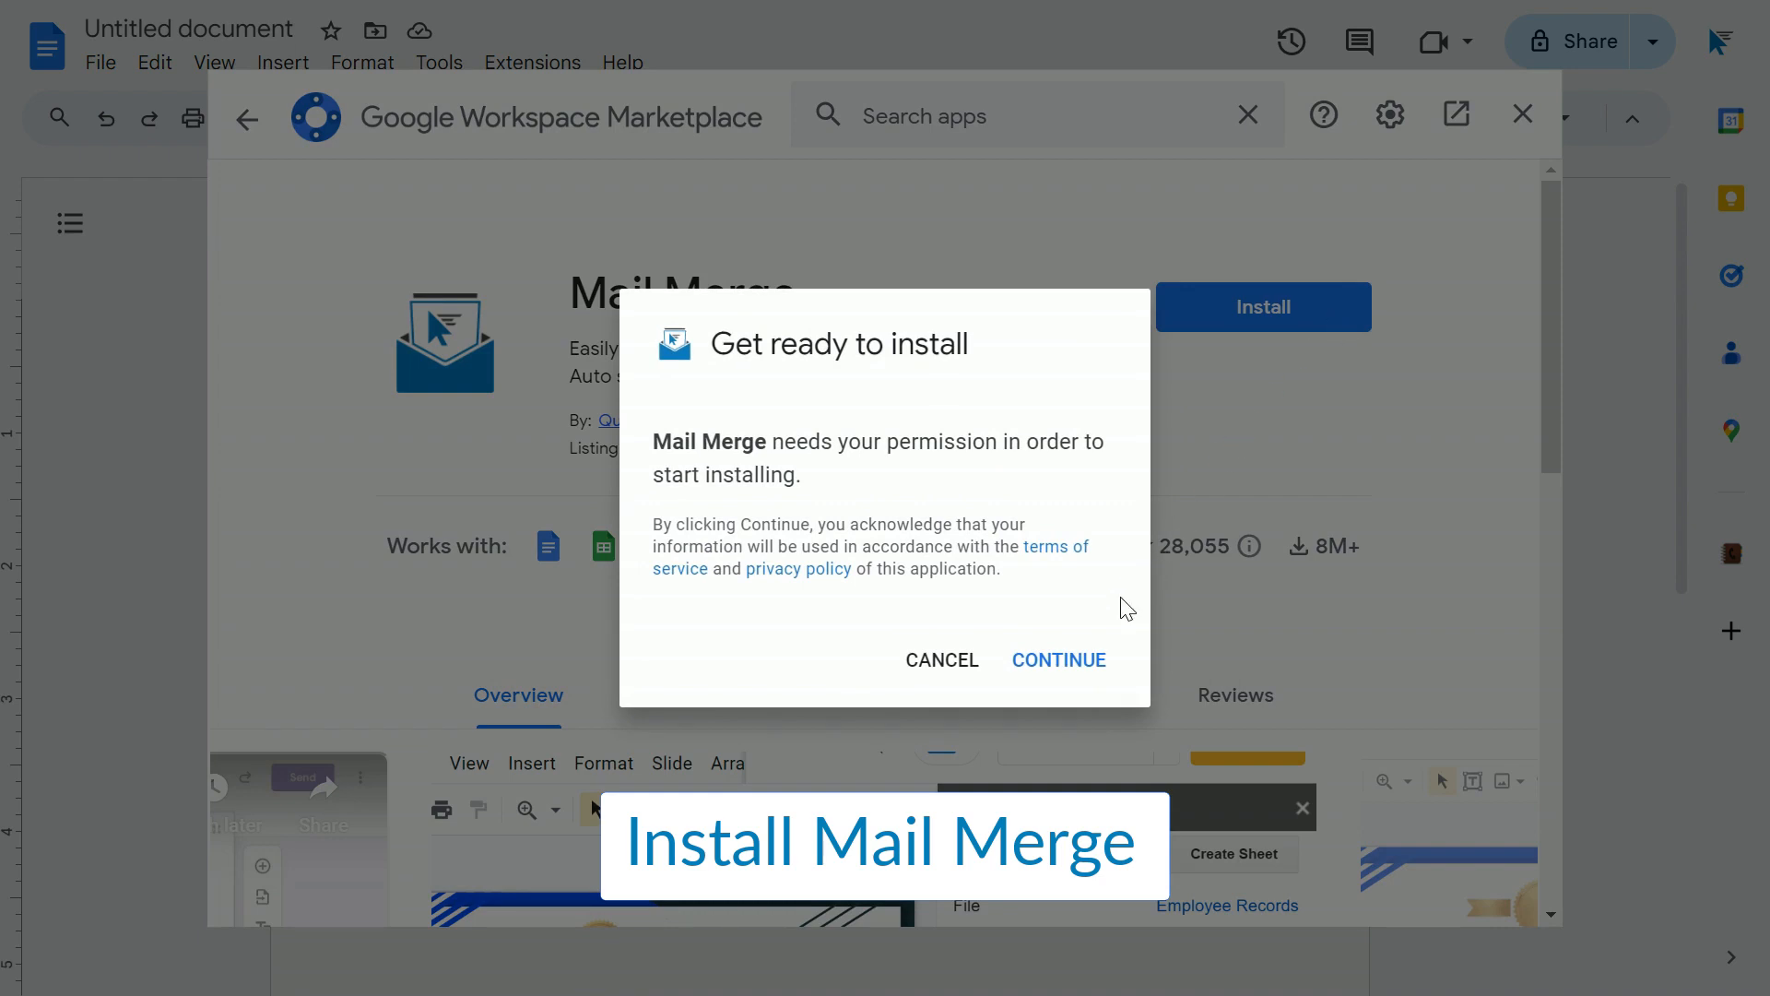
click(1060, 660)
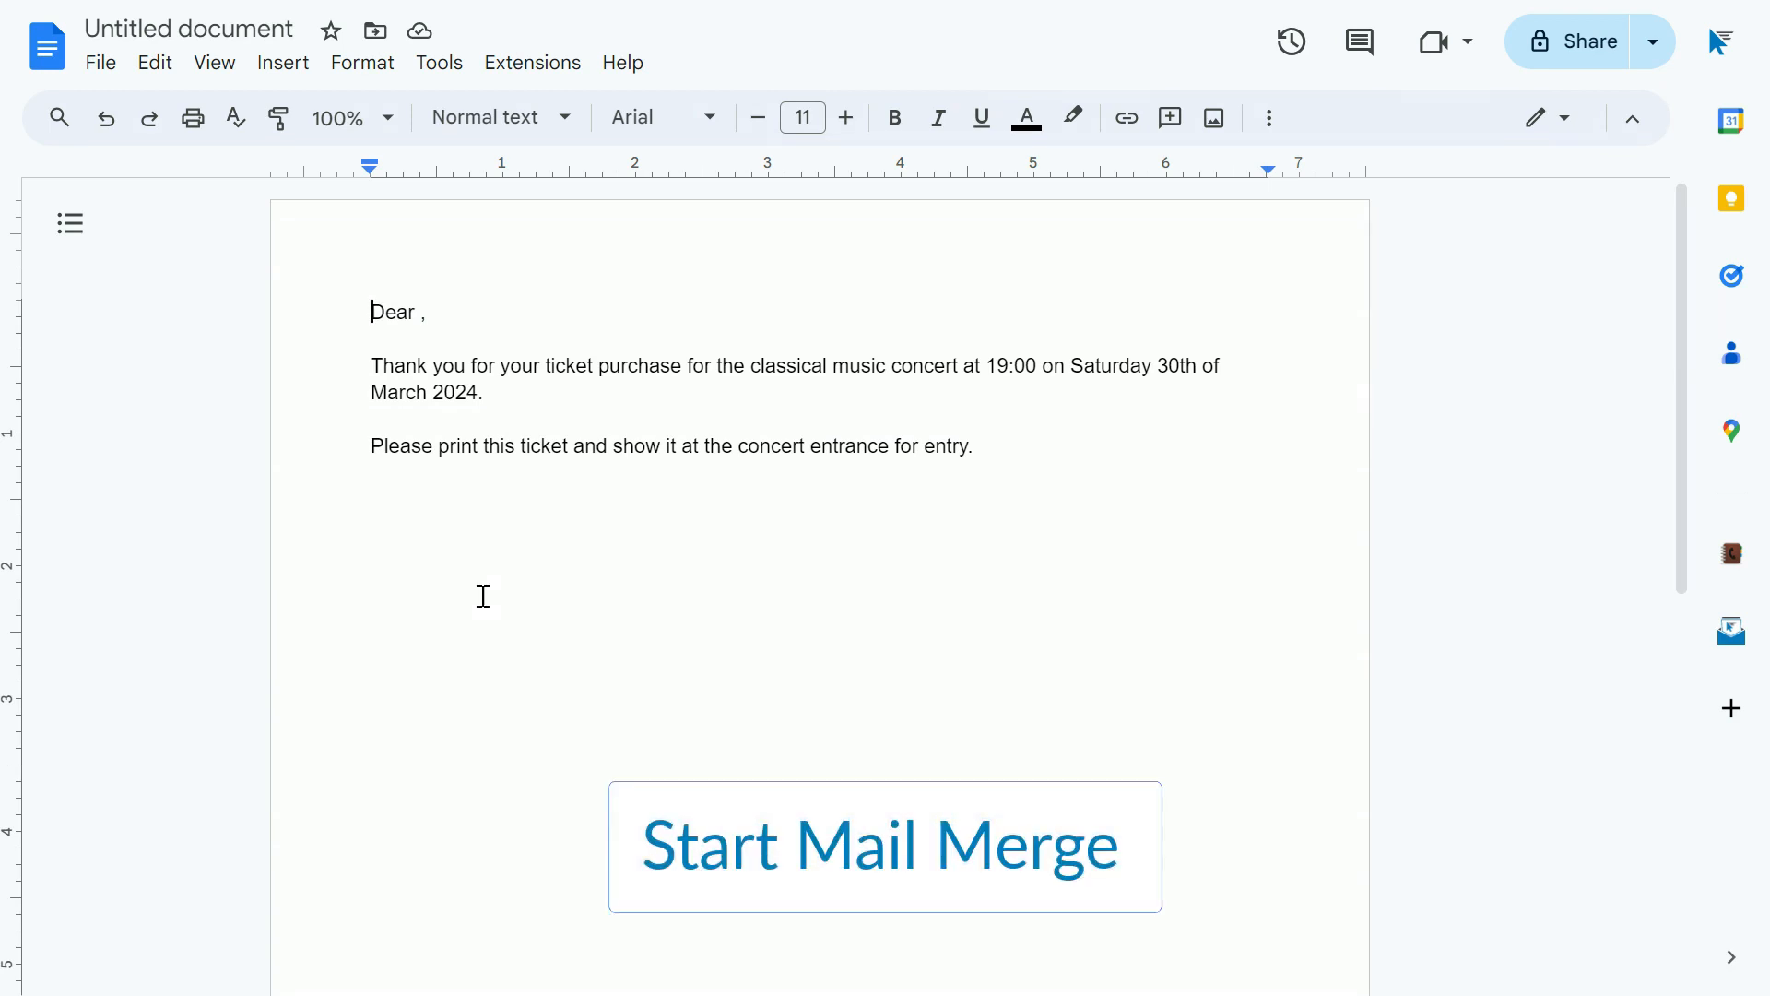
Start the Mail Merge add-on in the ticket letter document.
click(559, 69)
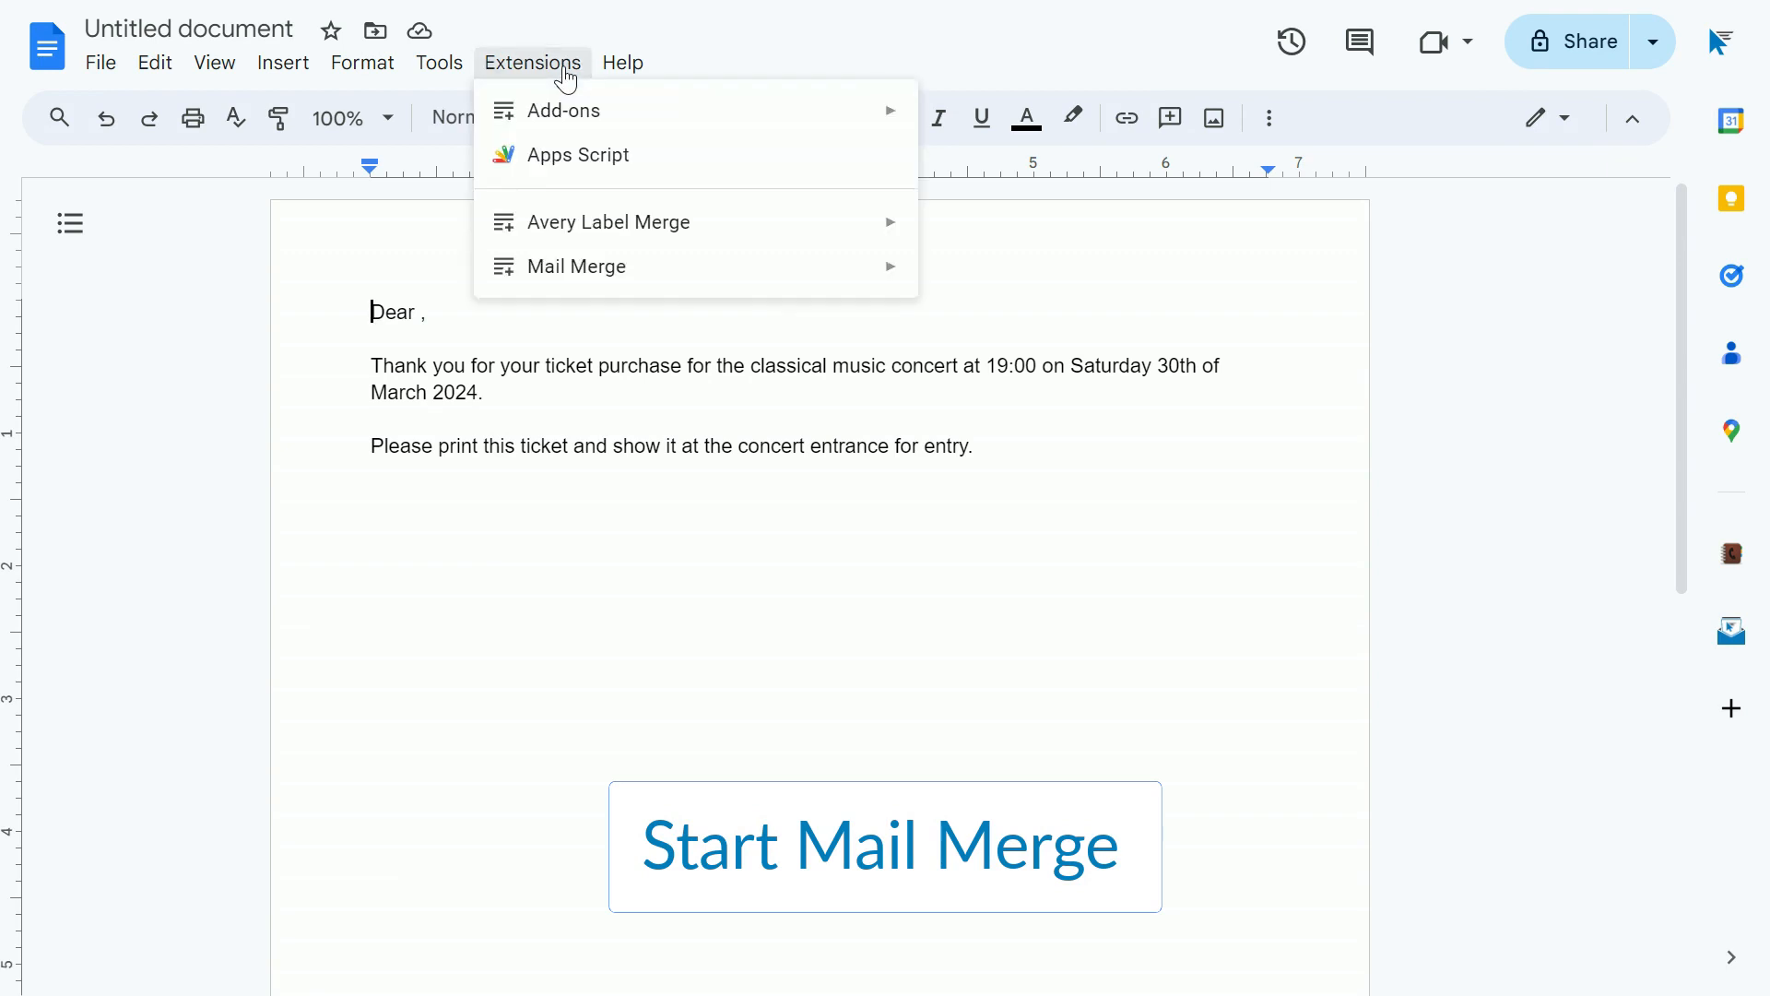
mouse_move(837, 272)
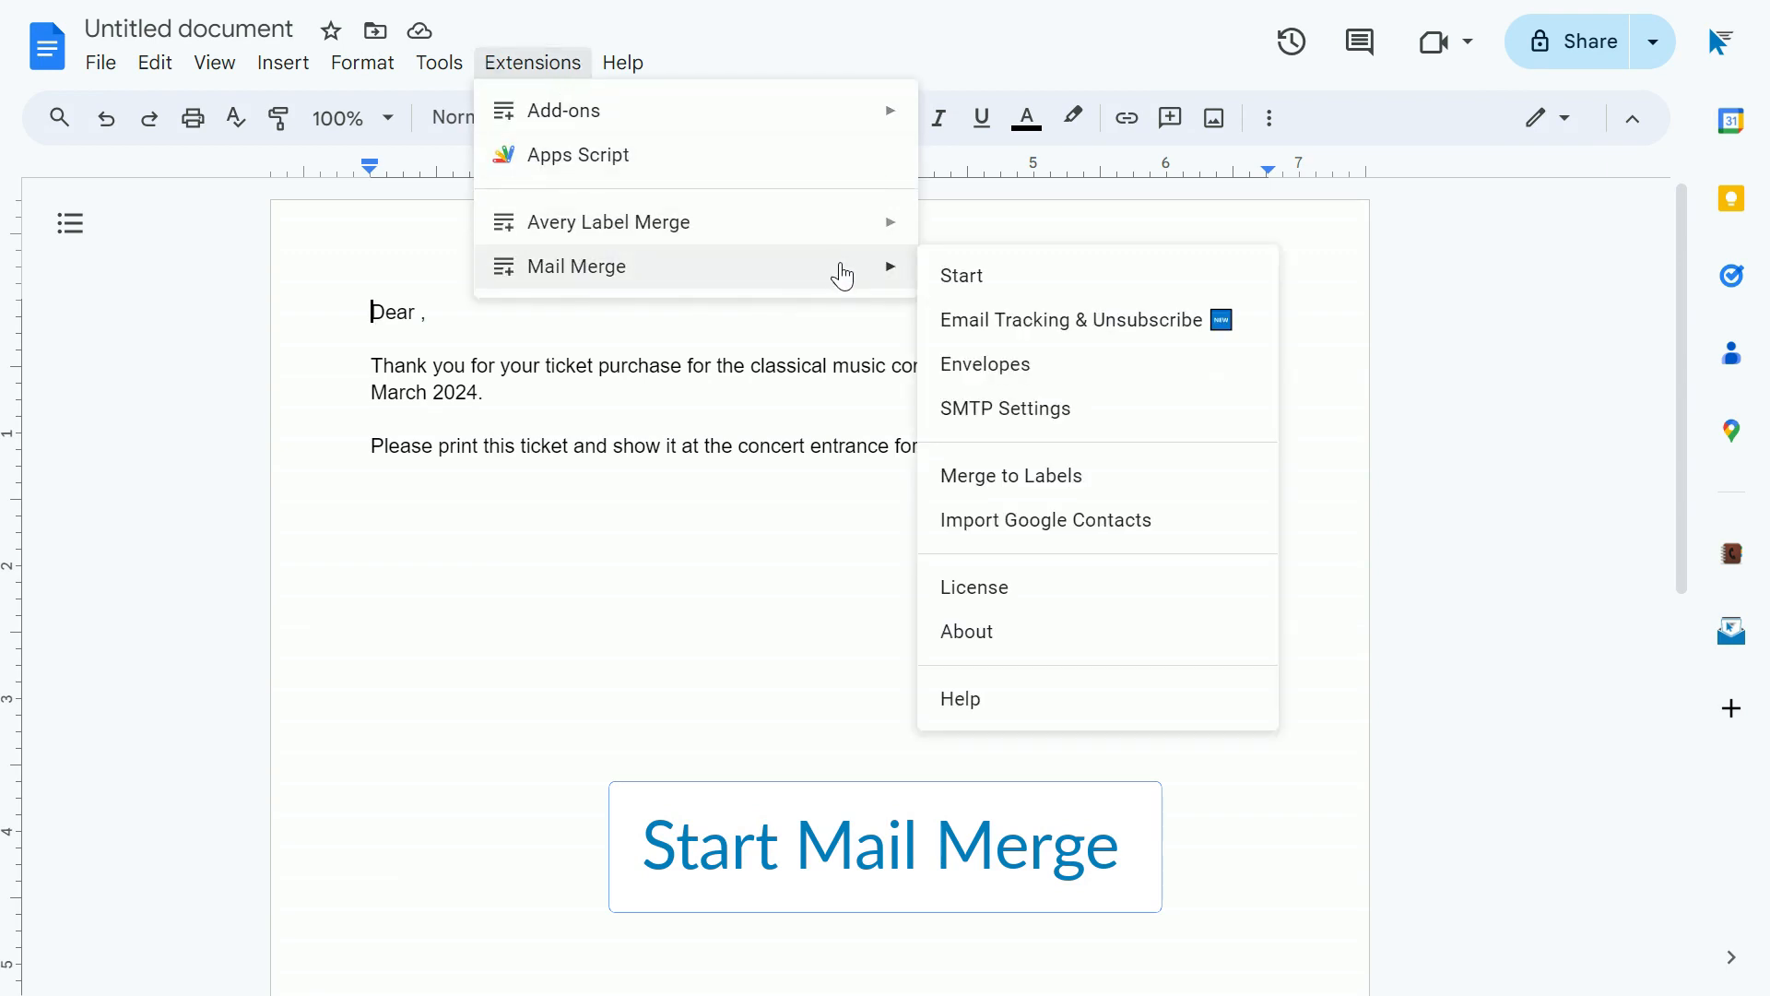
click(1094, 290)
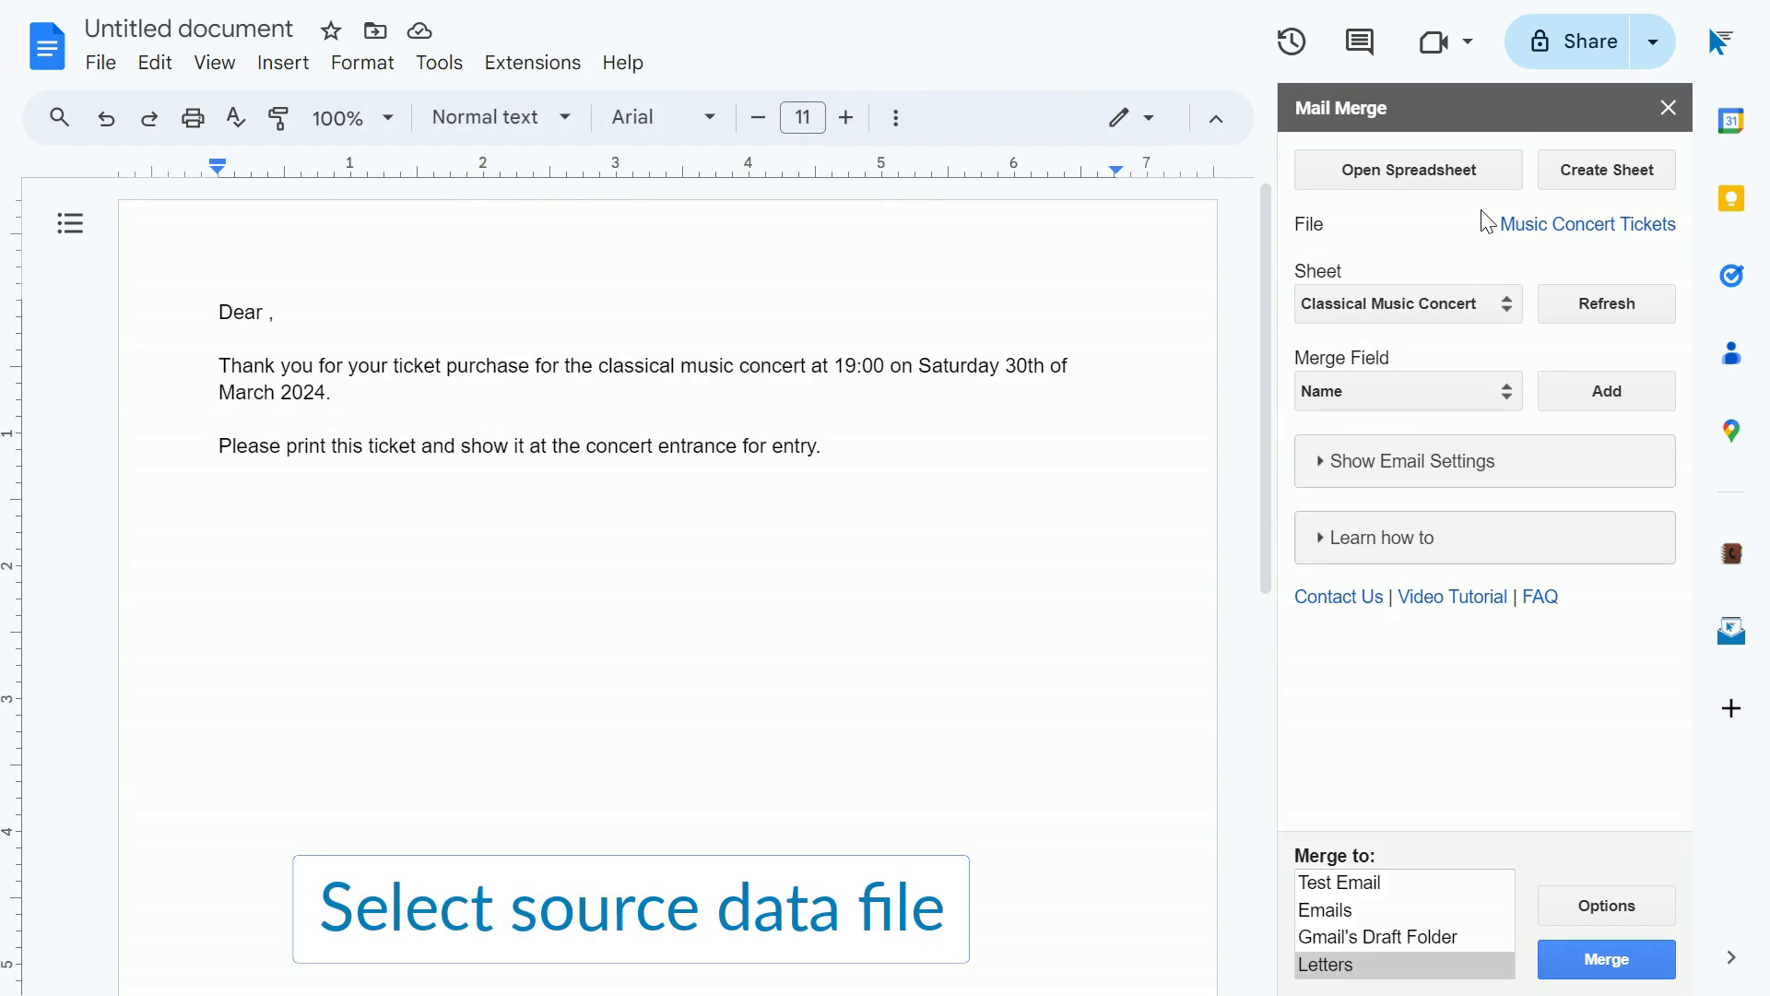
Load the Music Concert Tickets spreadsheet as the merge data source and choose its Classical Music Concert sheet.
click(1494, 166)
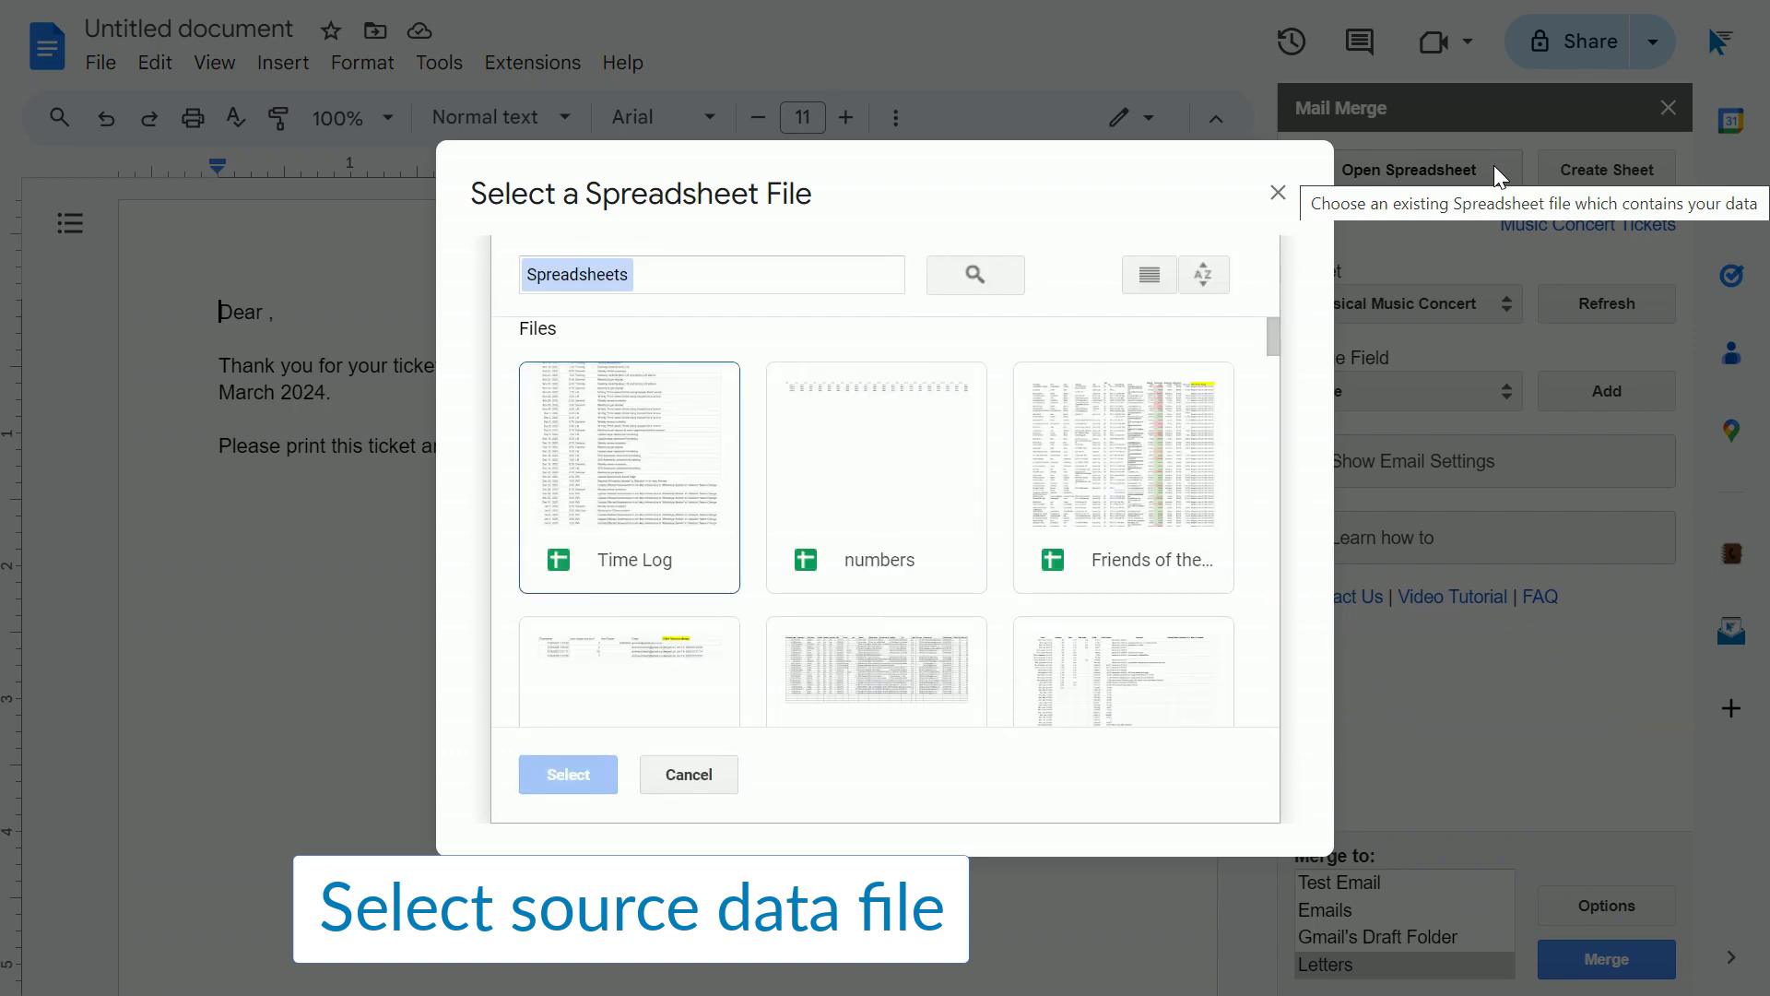
click(863, 274)
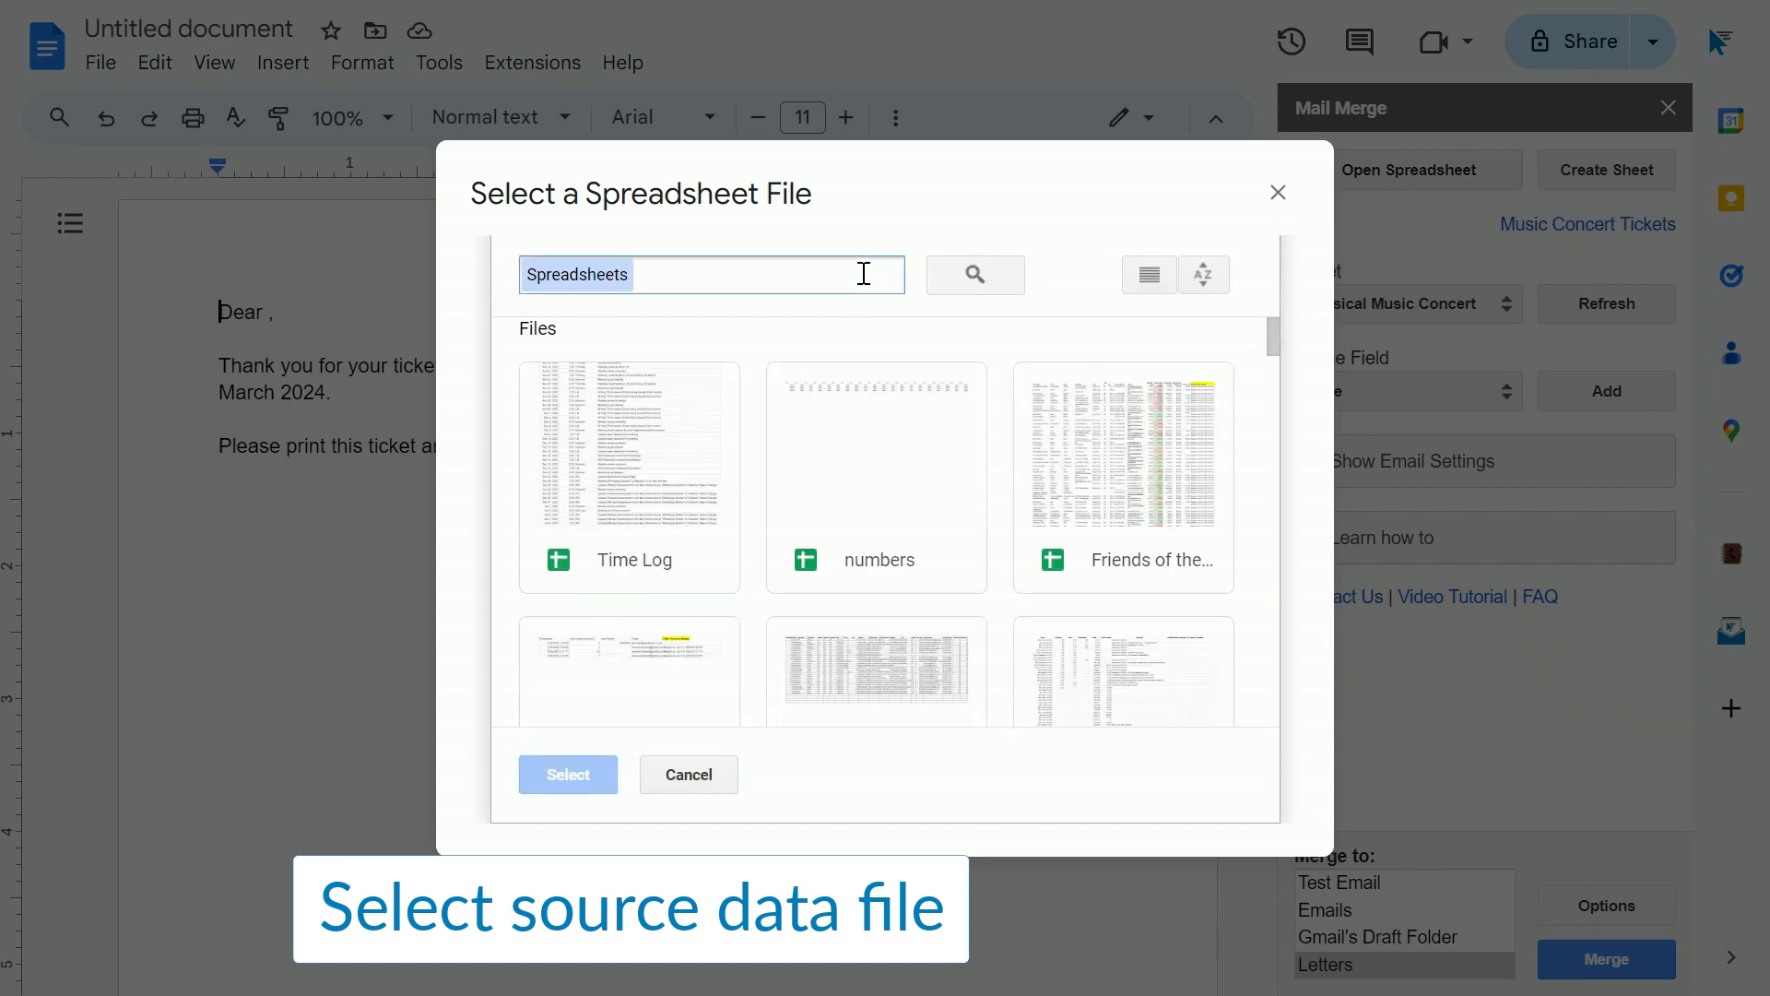
text(Music Concert Tickets)
click(967, 262)
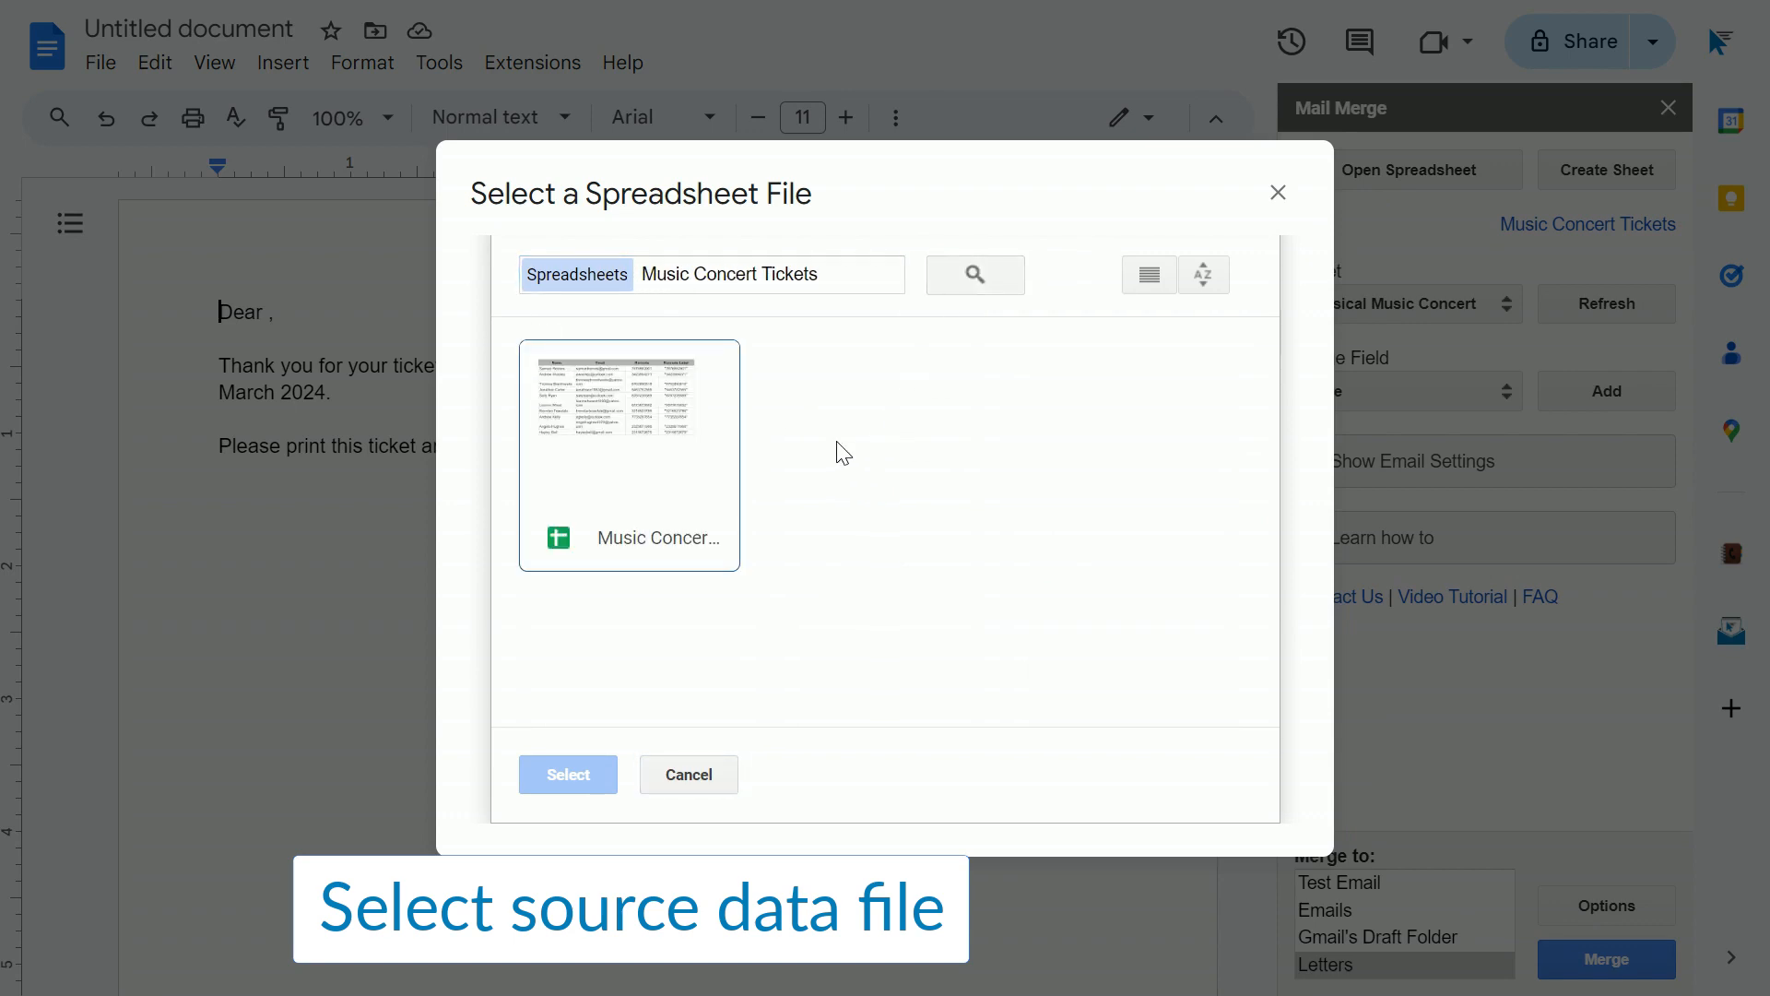
click(715, 472)
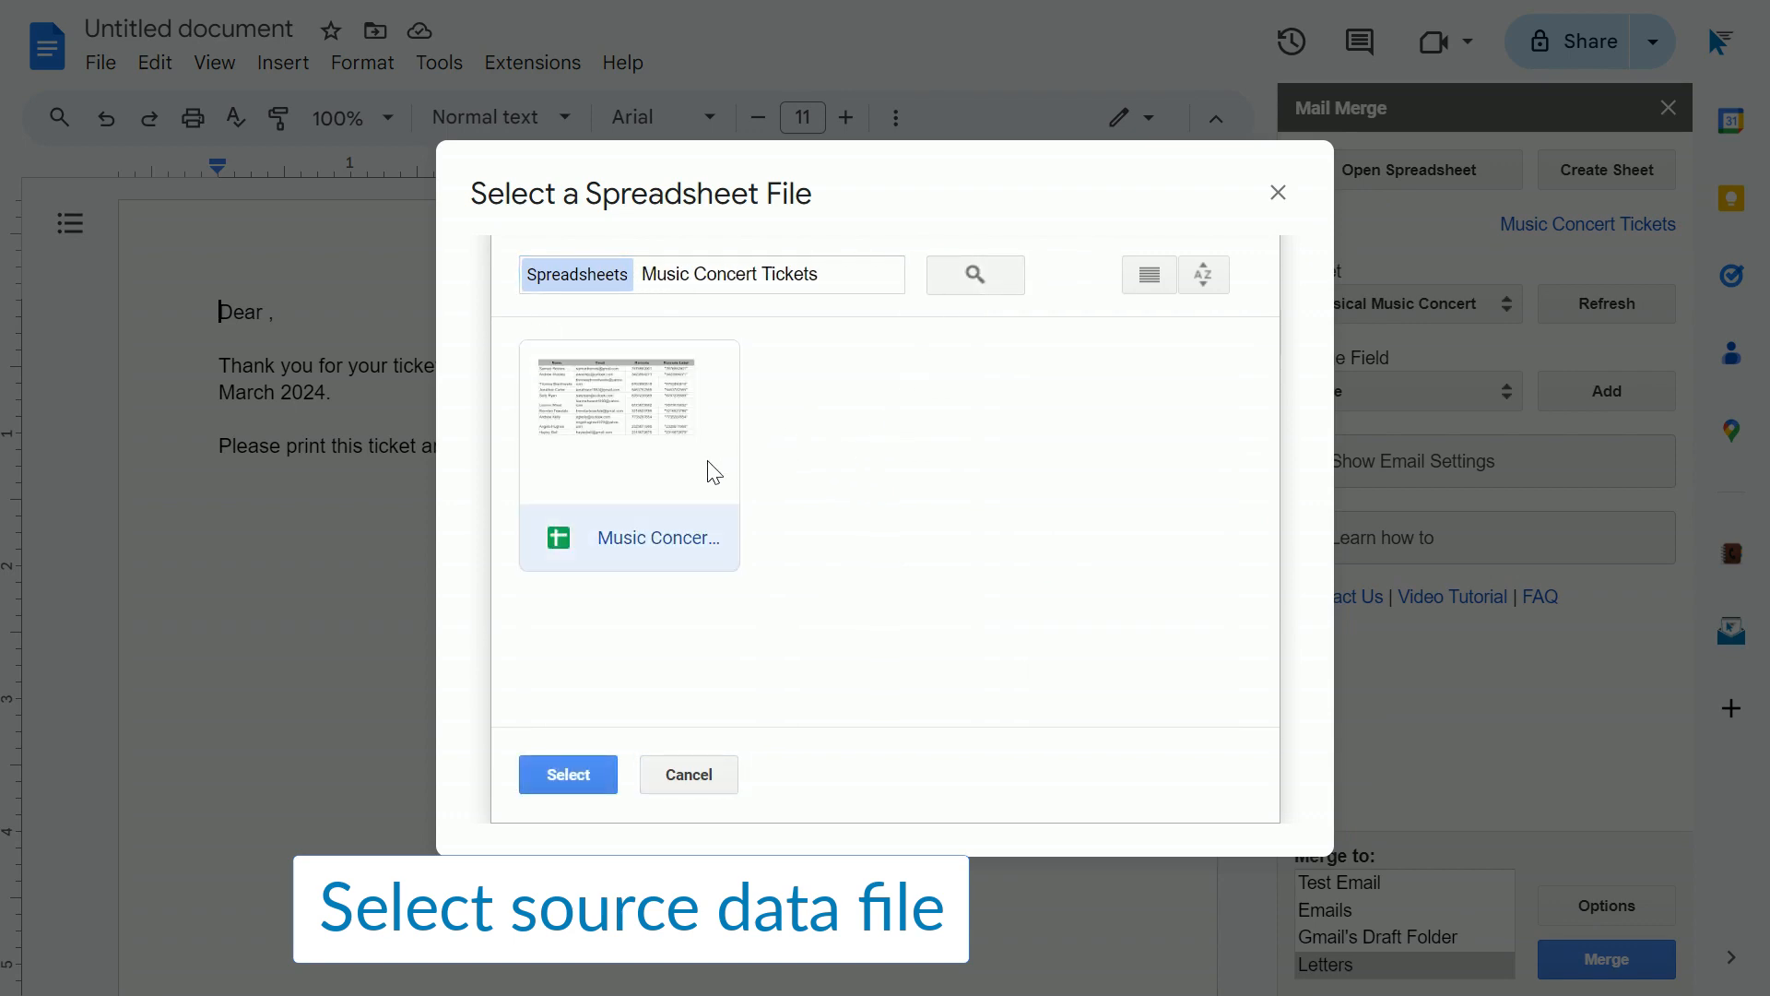
click(604, 767)
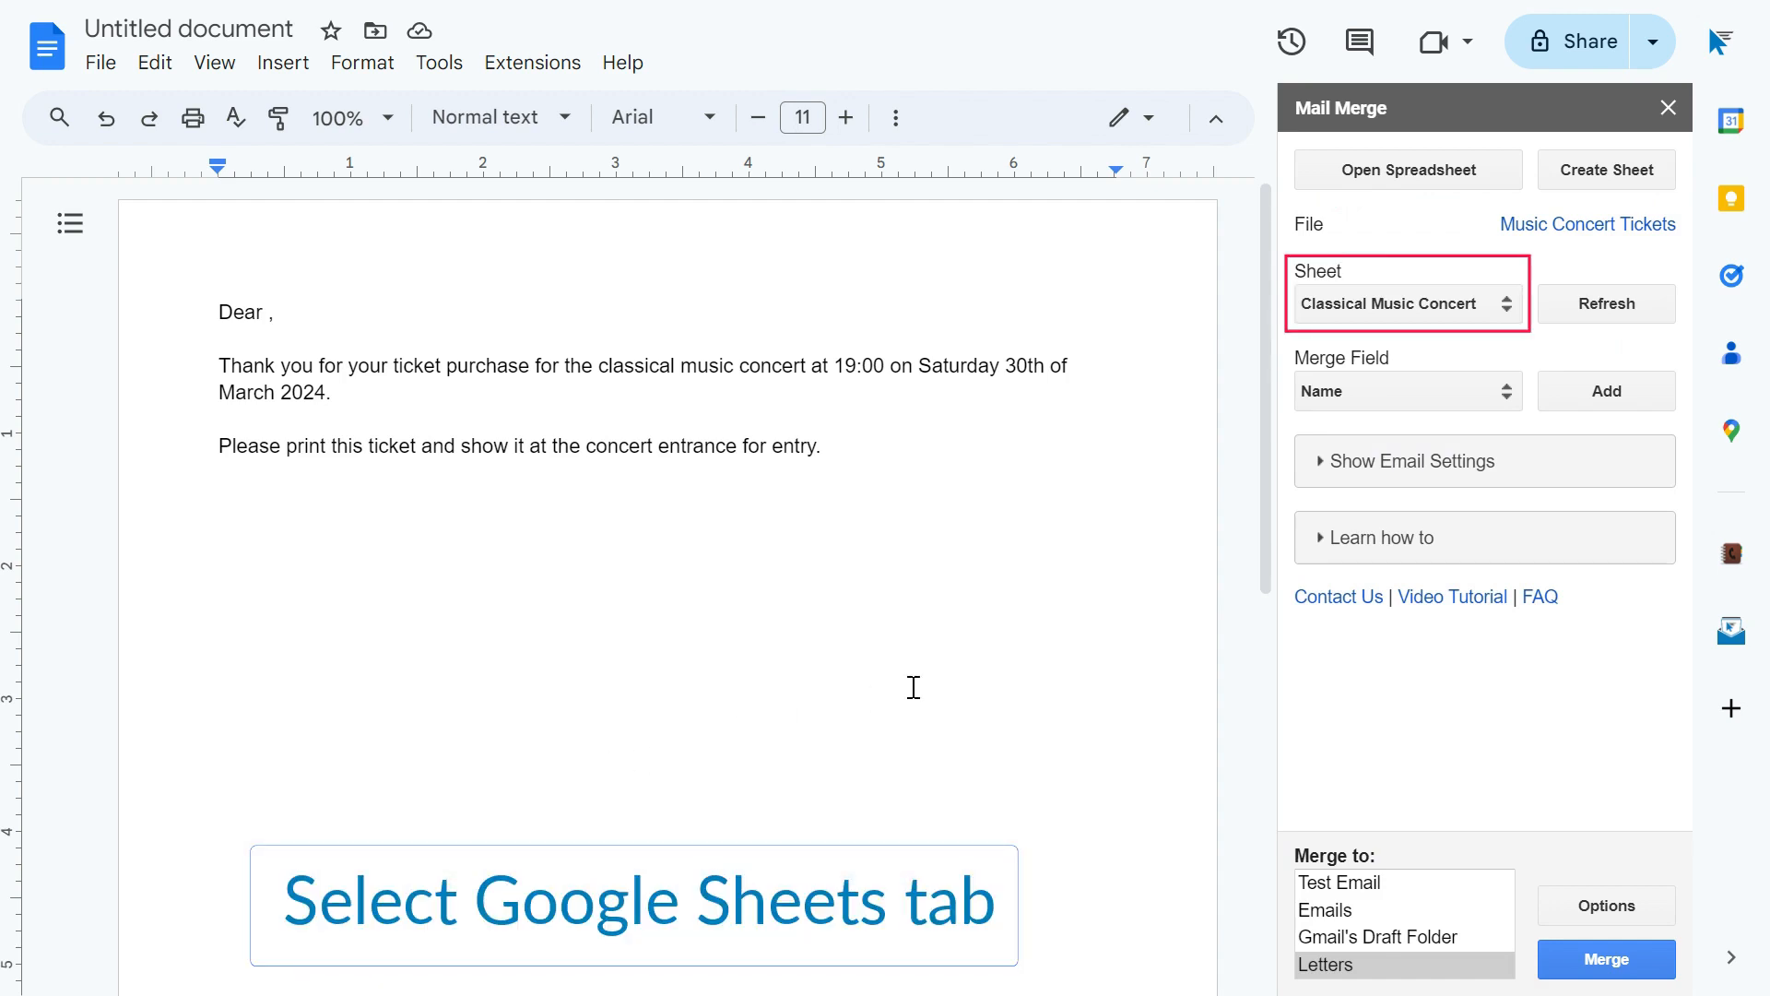
click(1490, 312)
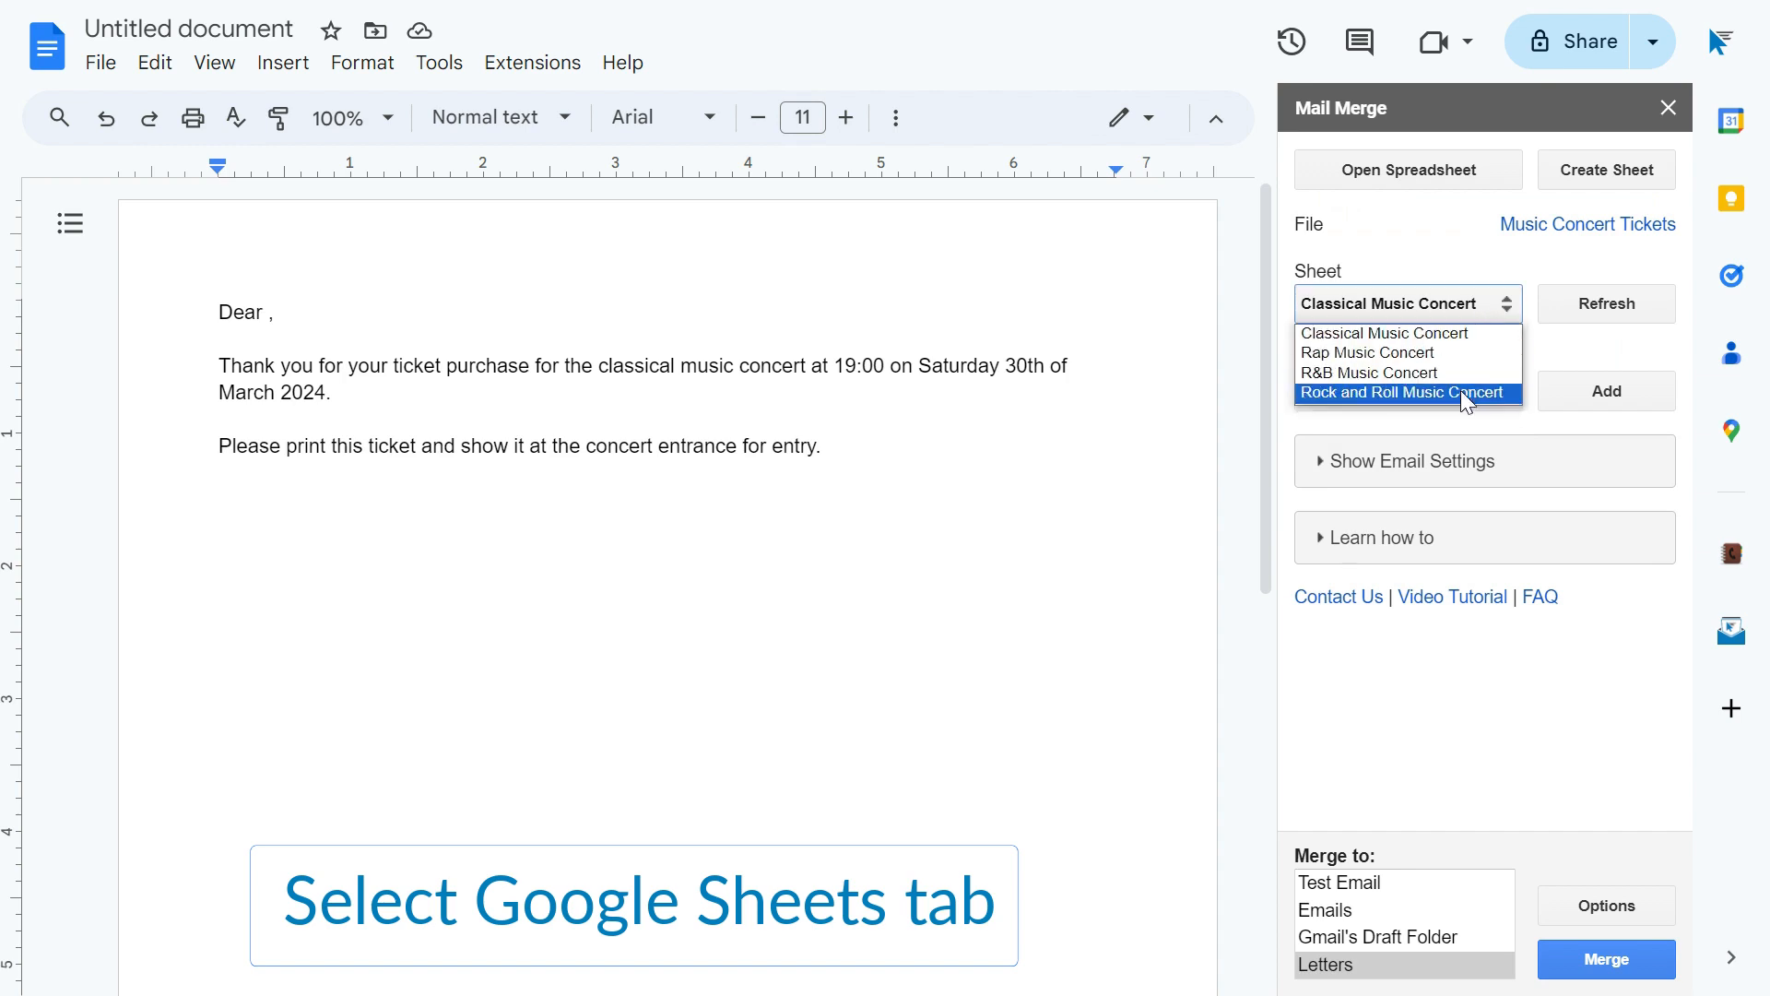
click(1463, 333)
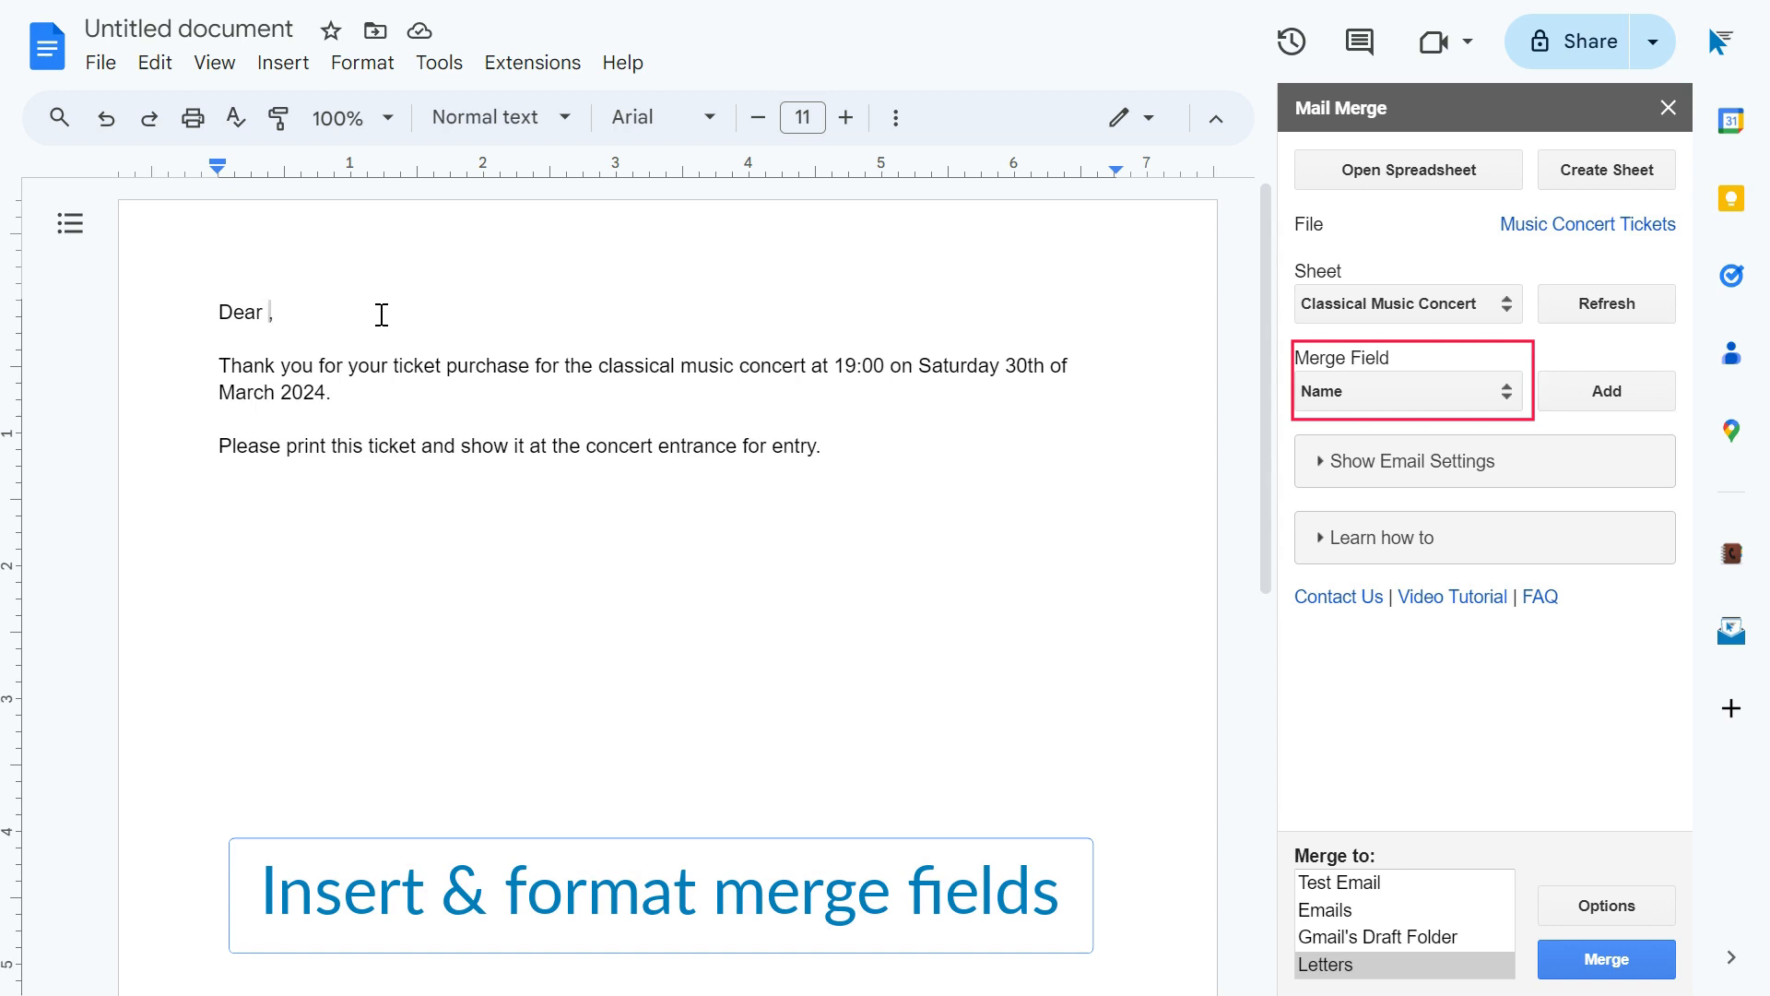
Insert the Name merge field between "Dear" and the comma in the greeting.
click(1459, 397)
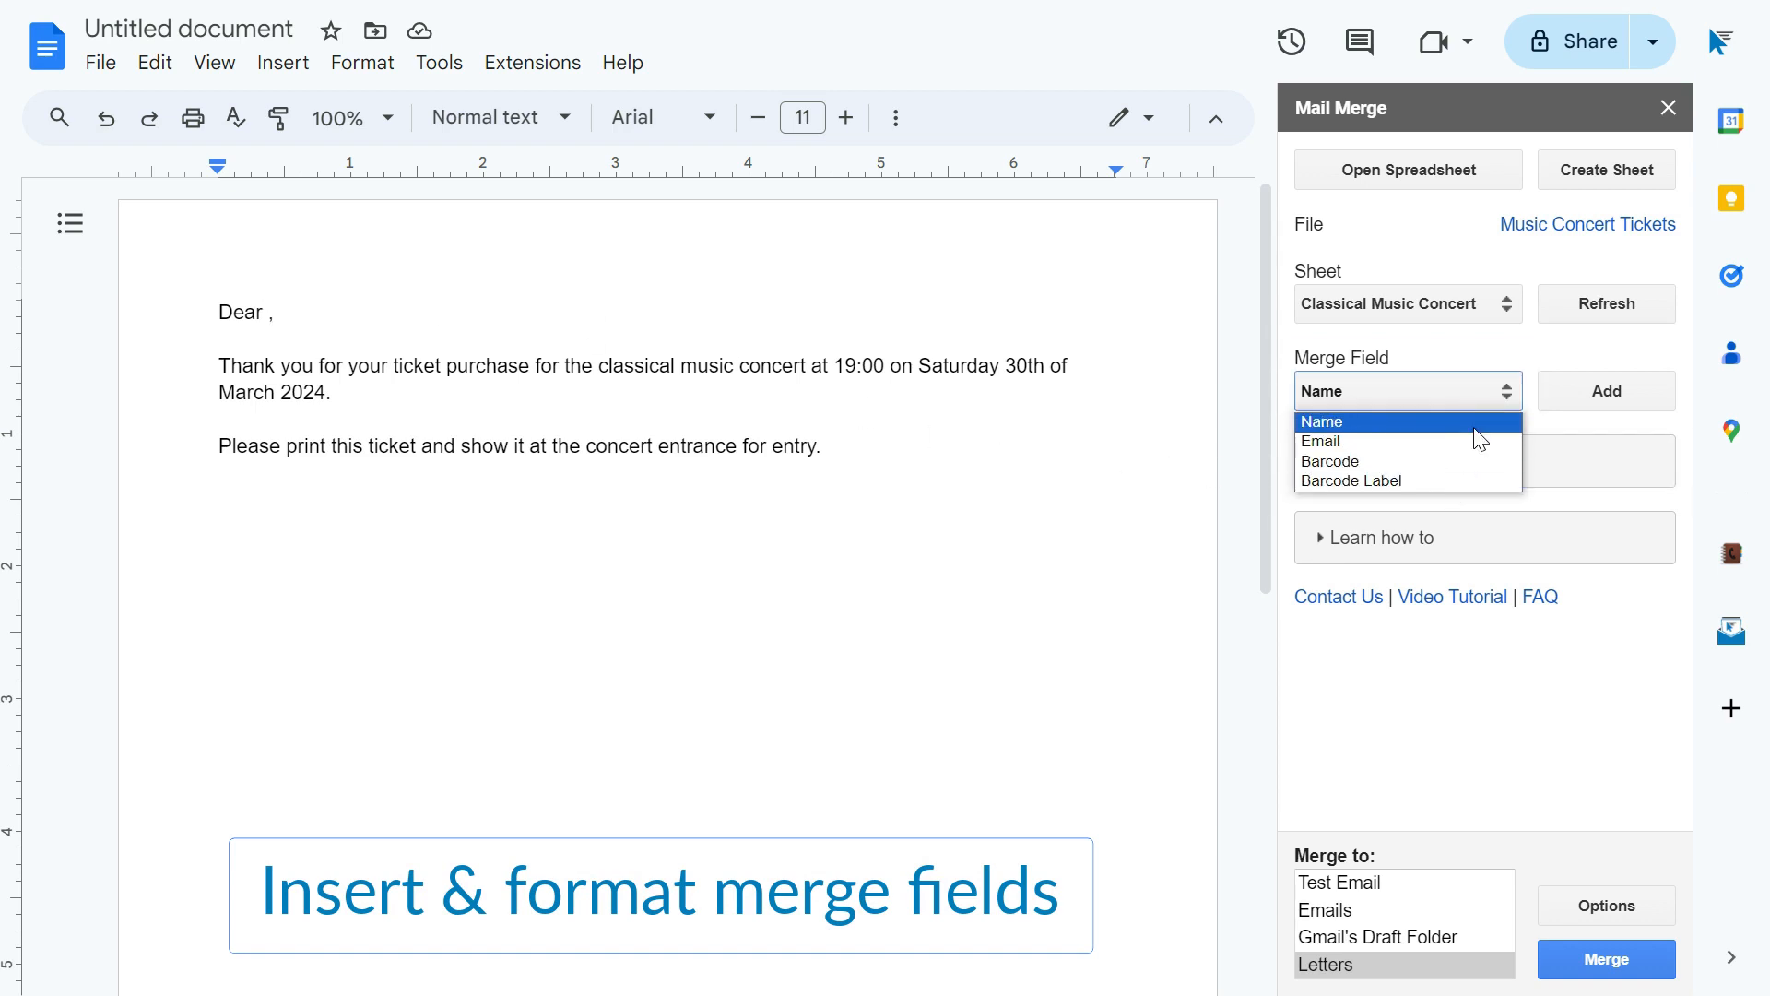
click(1476, 426)
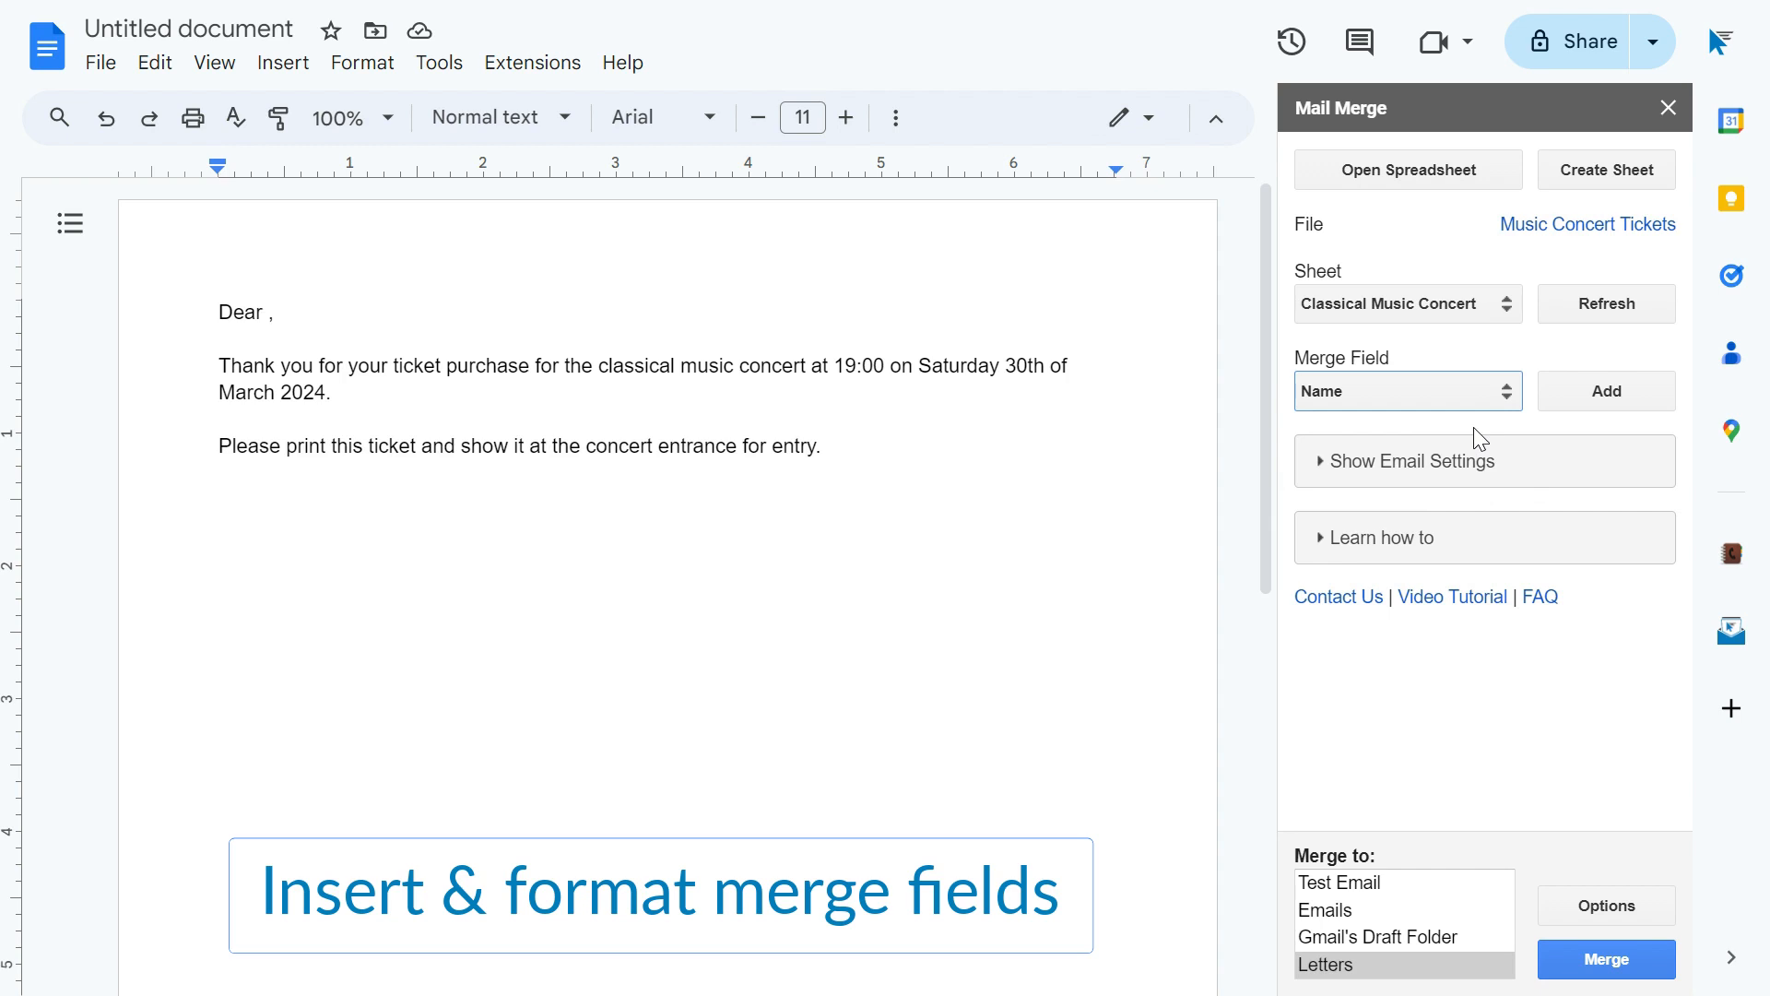
click(1660, 404)
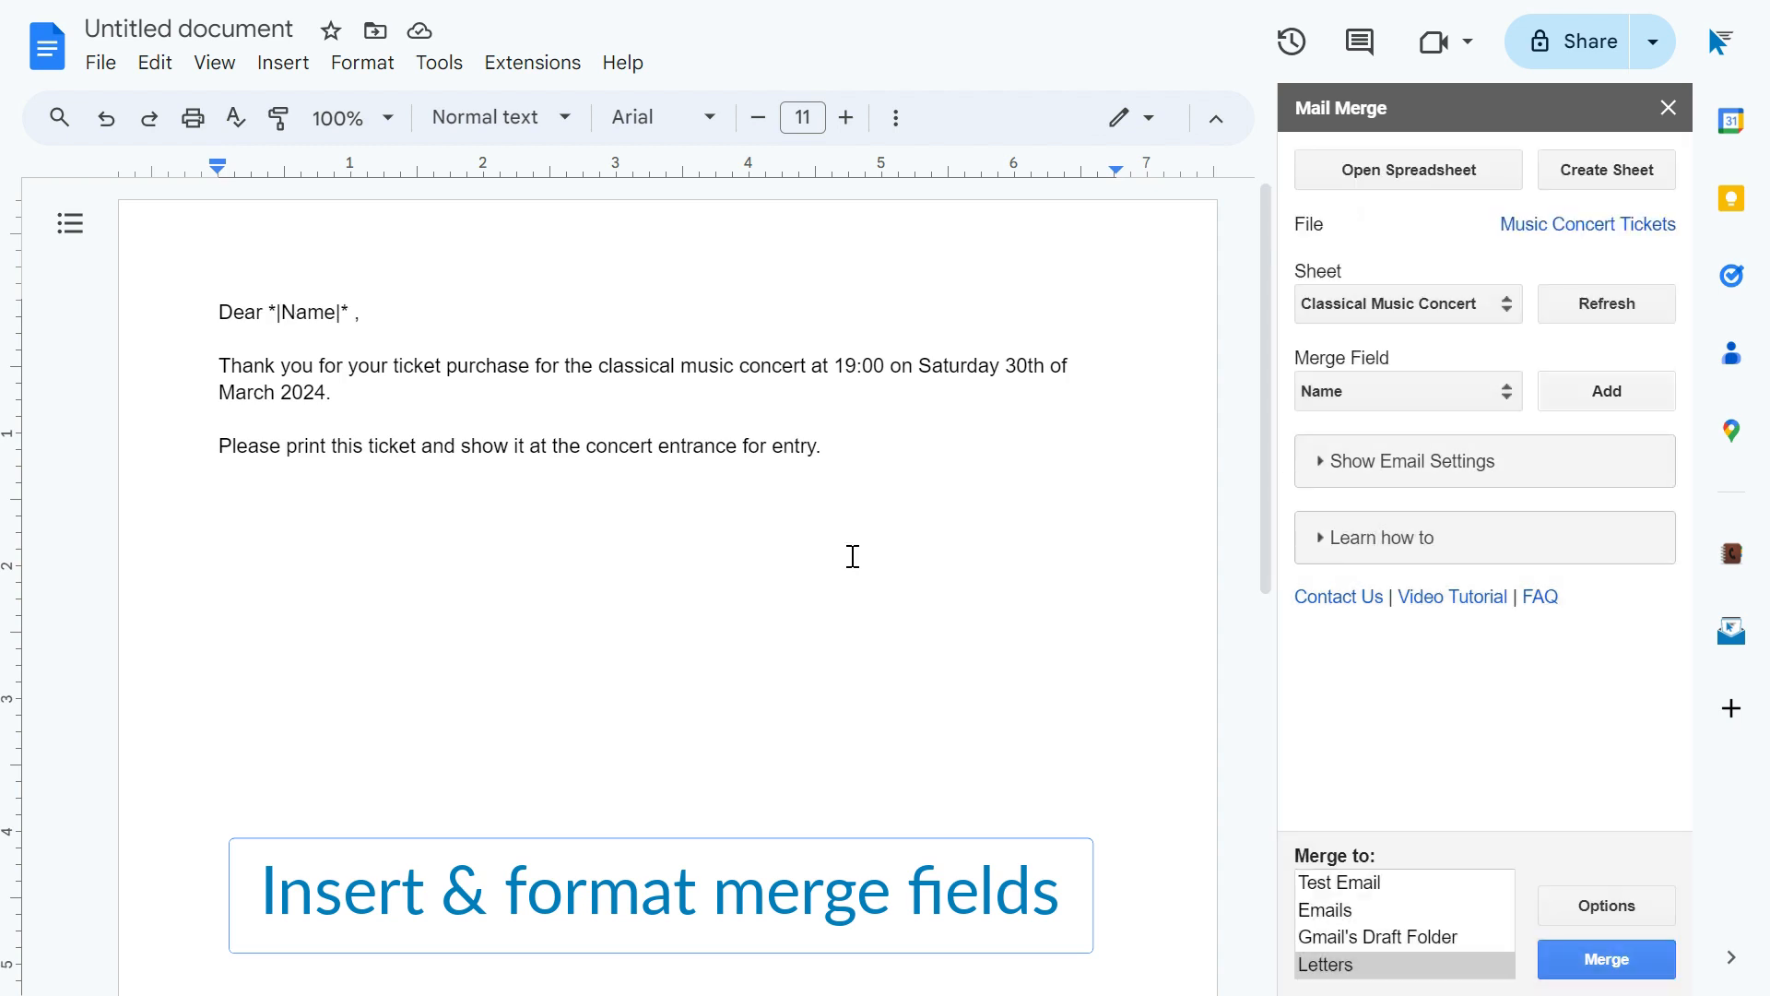
Insert the Barcode Label merge field on the line below the ticket printing instruction.
click(235, 506)
click(1413, 400)
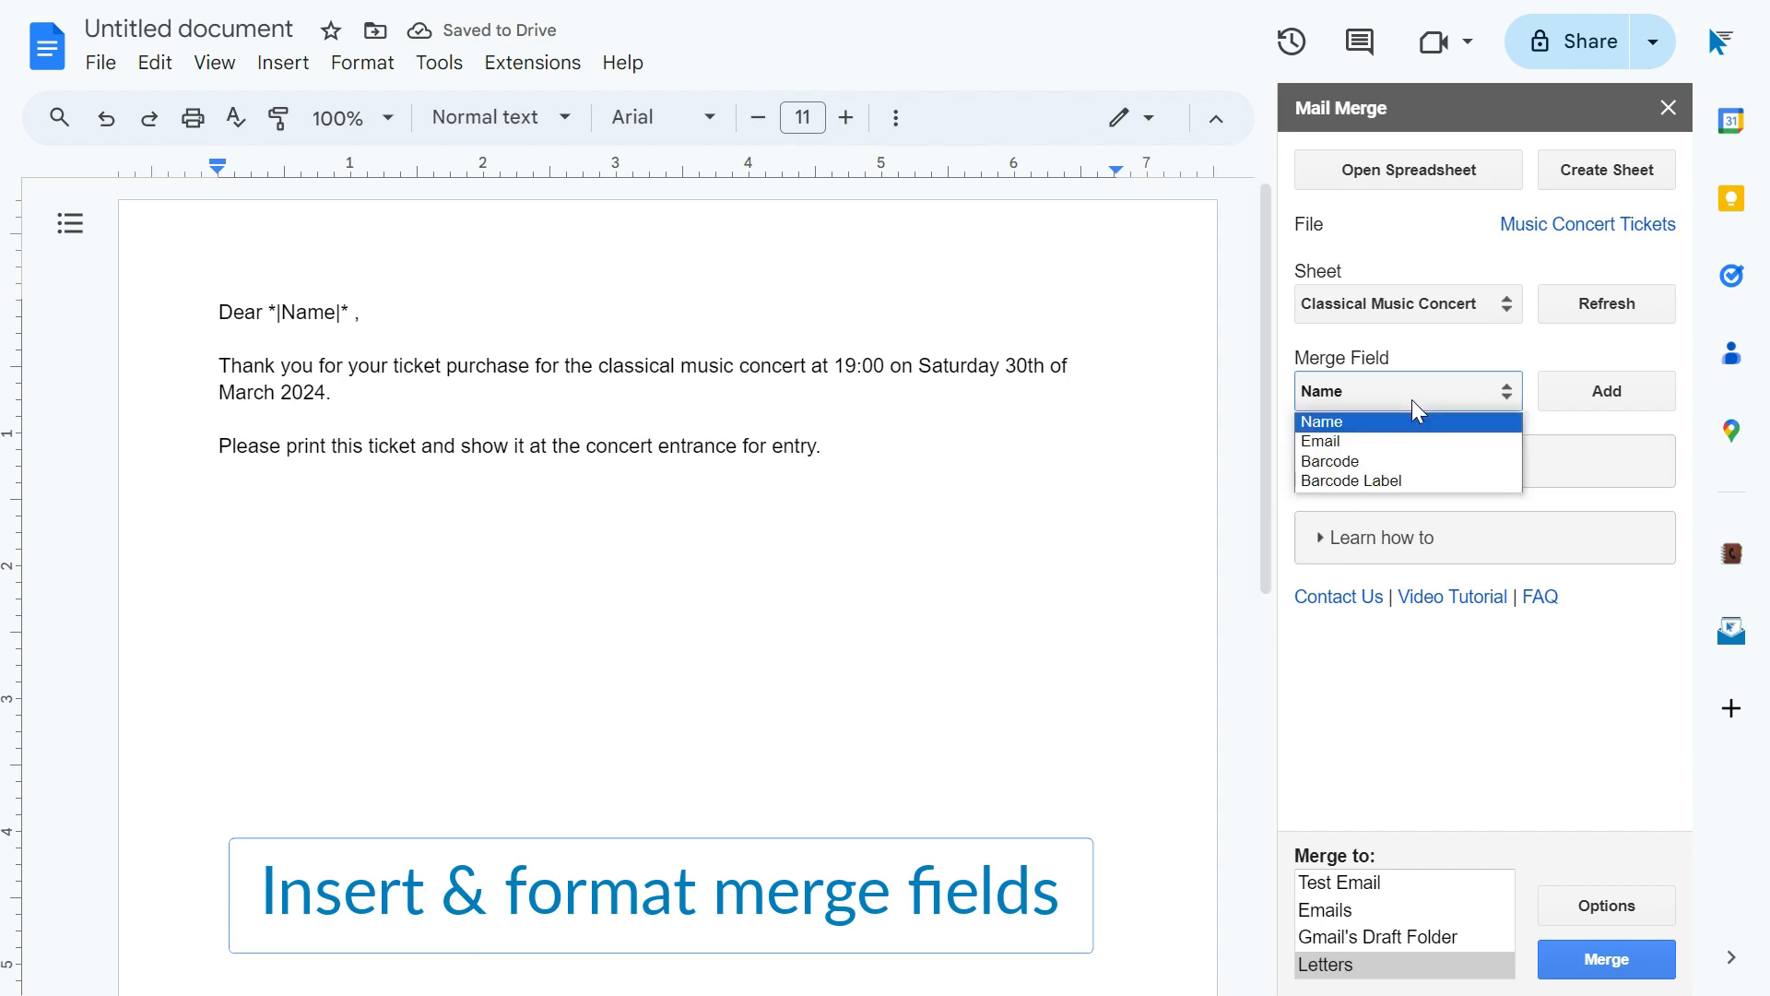
click(1479, 480)
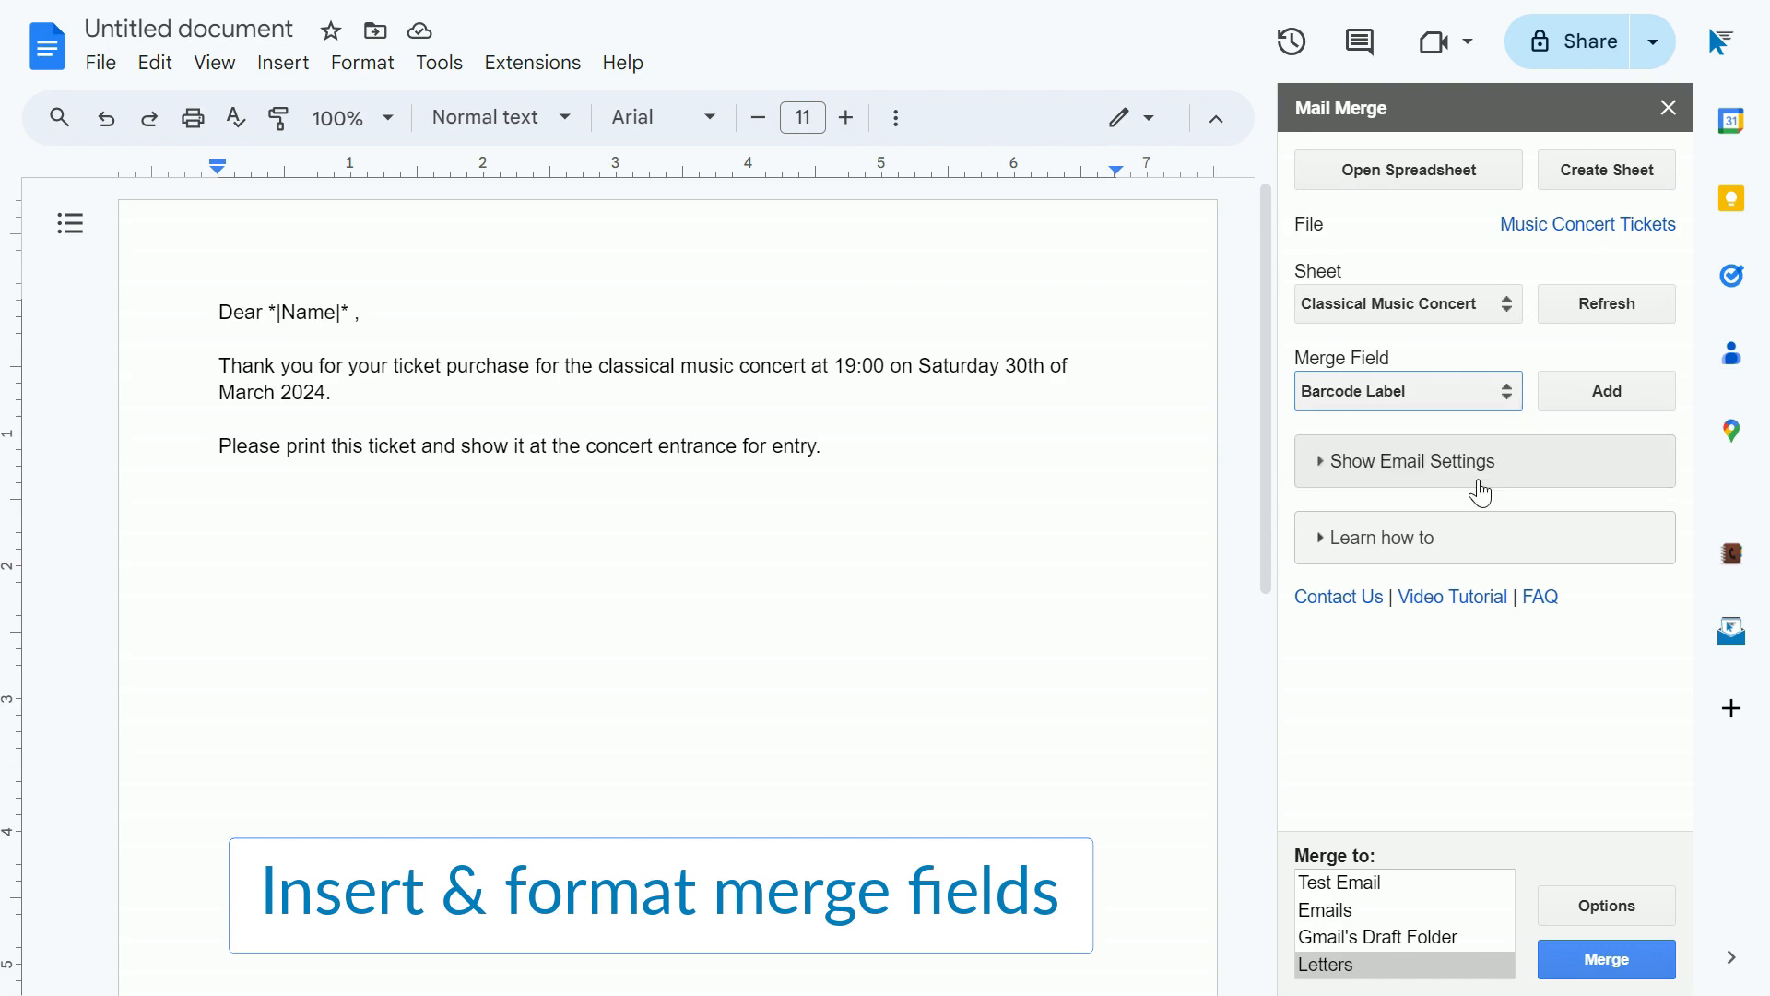
click(1651, 404)
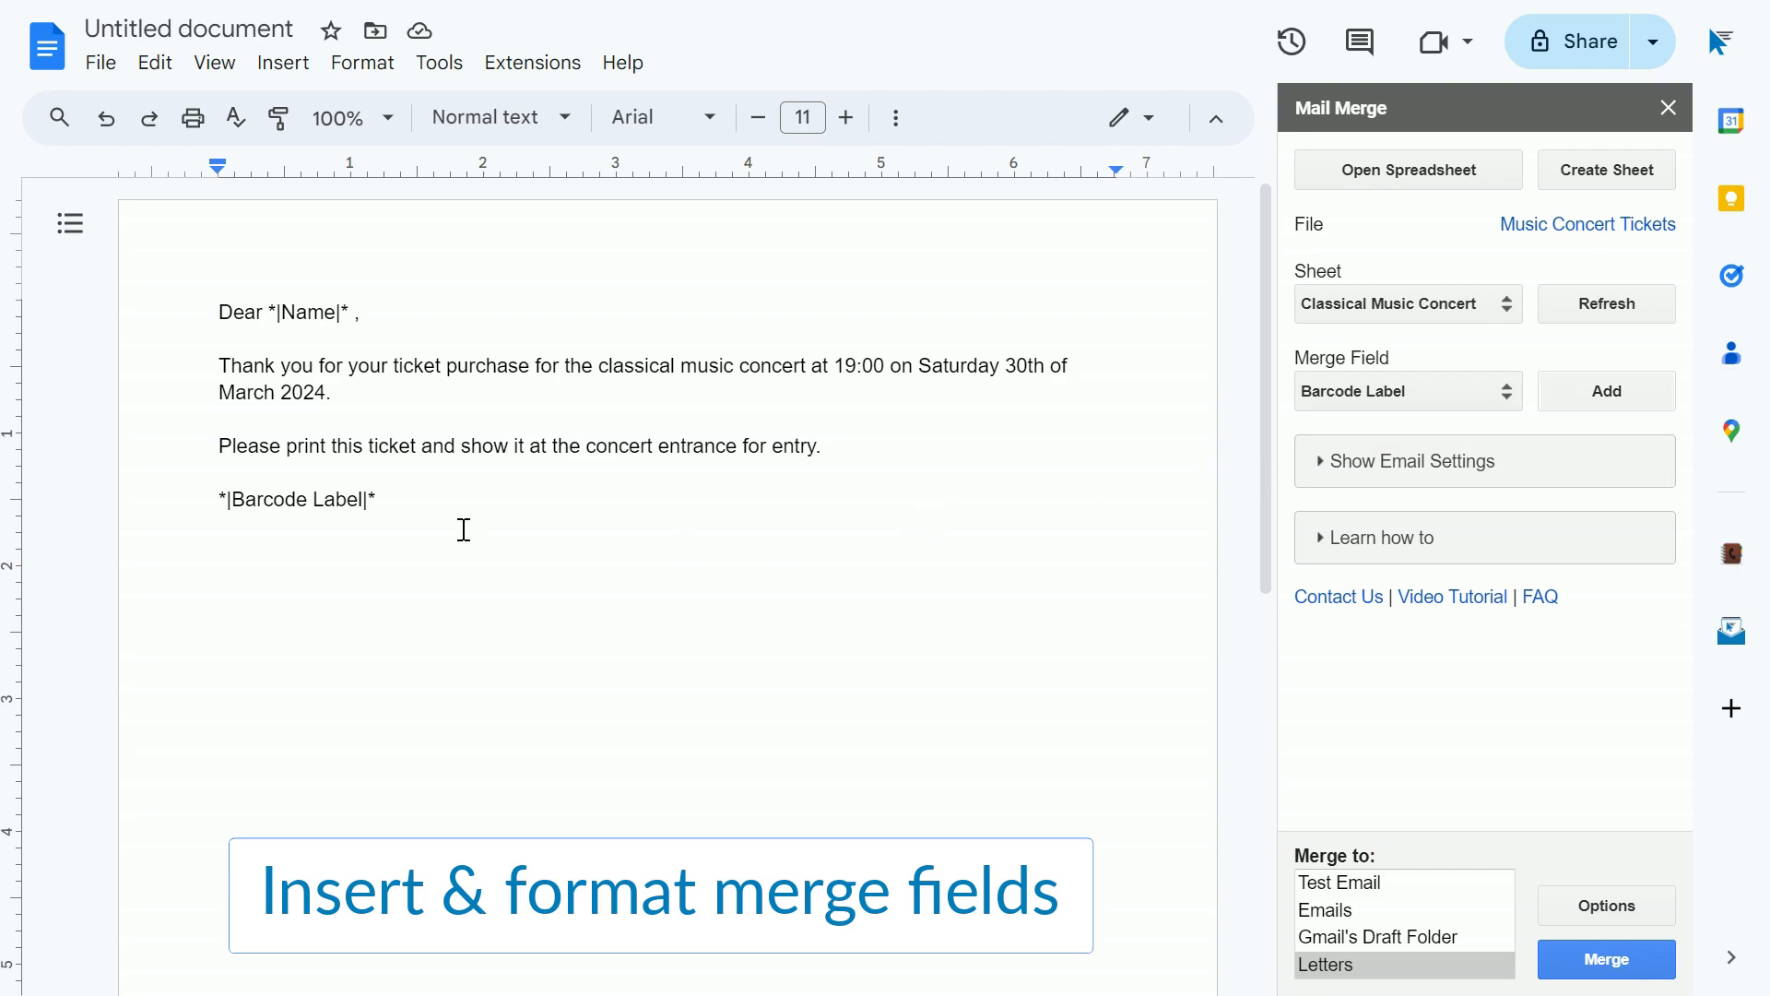
Enlarge the Barcode Label merge field to font size 33.
drag(395, 503, 220, 494)
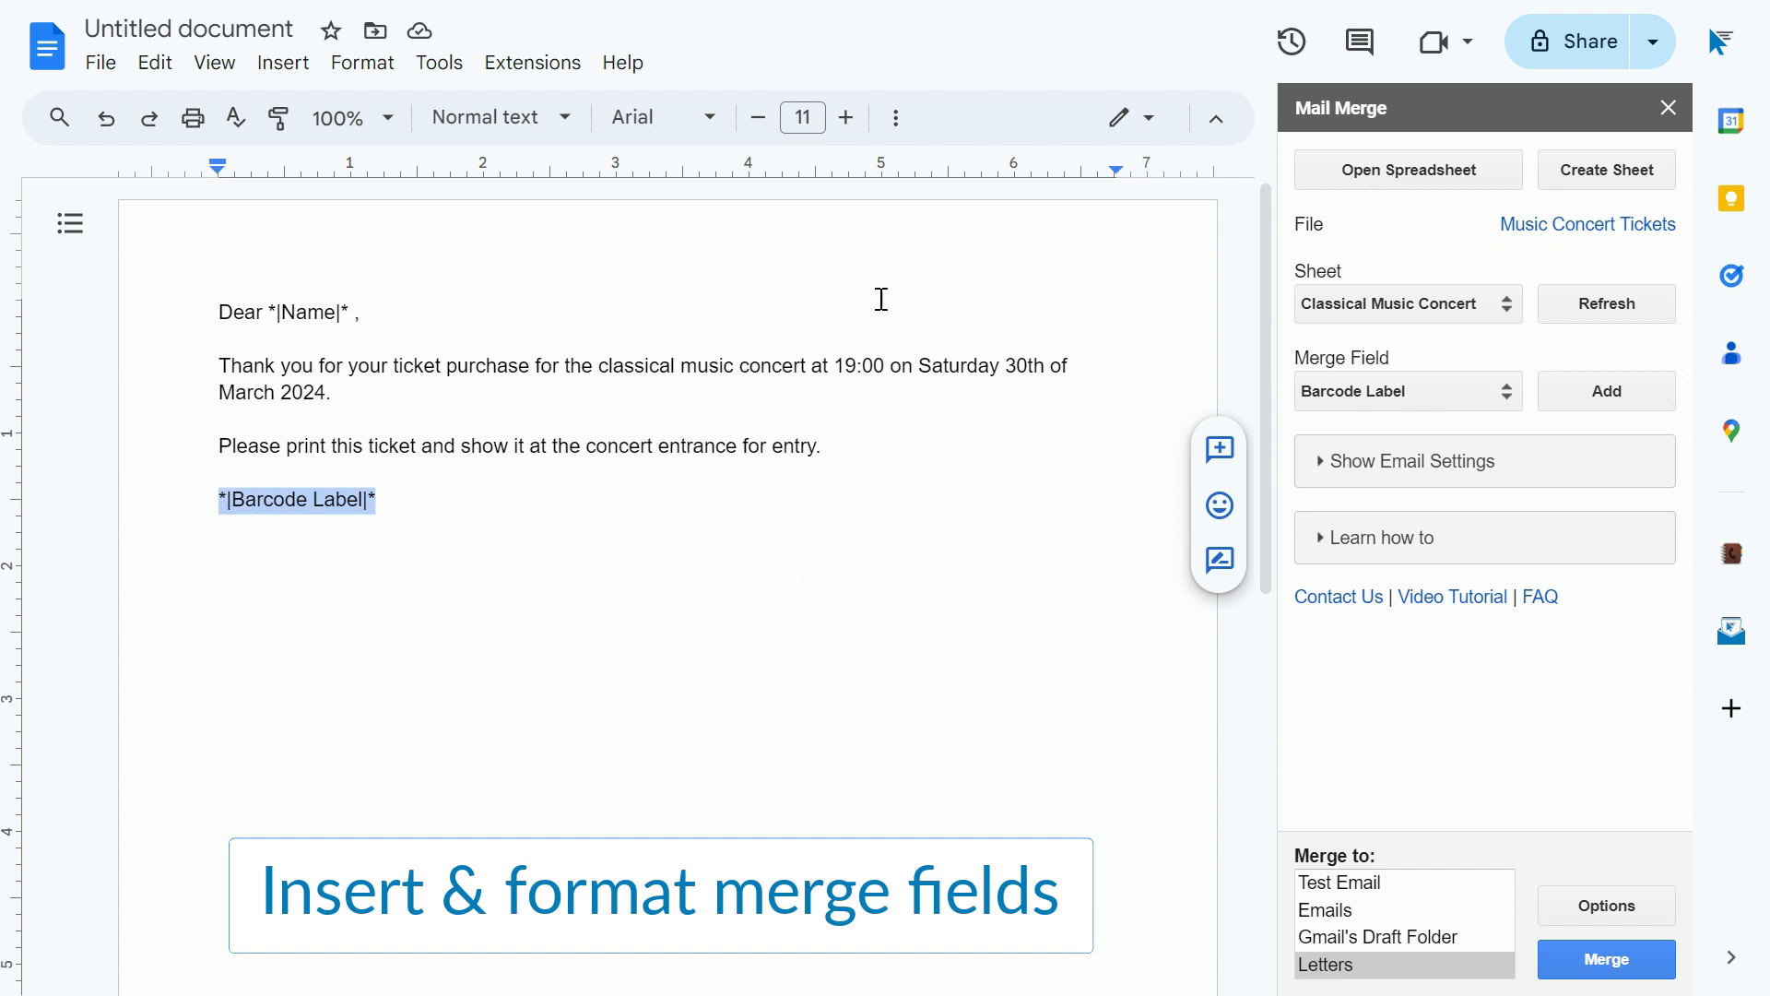
click(852, 121)
click(852, 121)
click(851, 122)
click(852, 122)
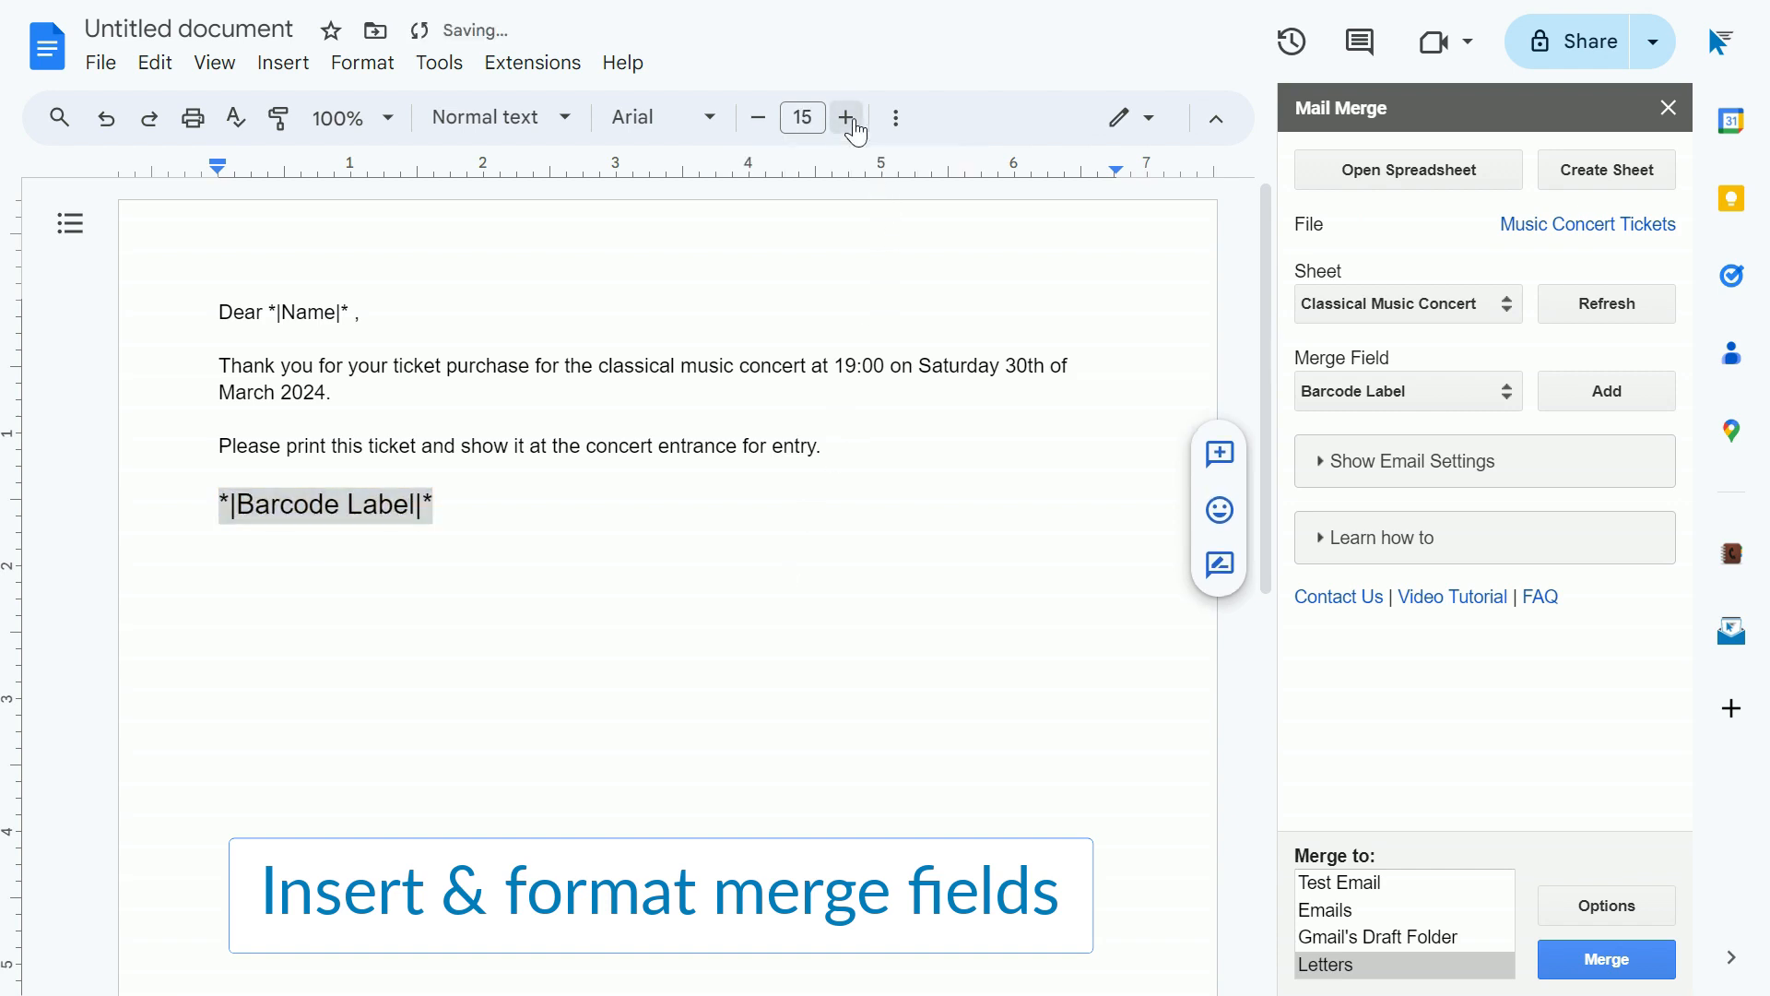
click(852, 121)
click(852, 121)
click(852, 121)
click(852, 121)
click(852, 122)
click(852, 122)
click(852, 122)
click(852, 121)
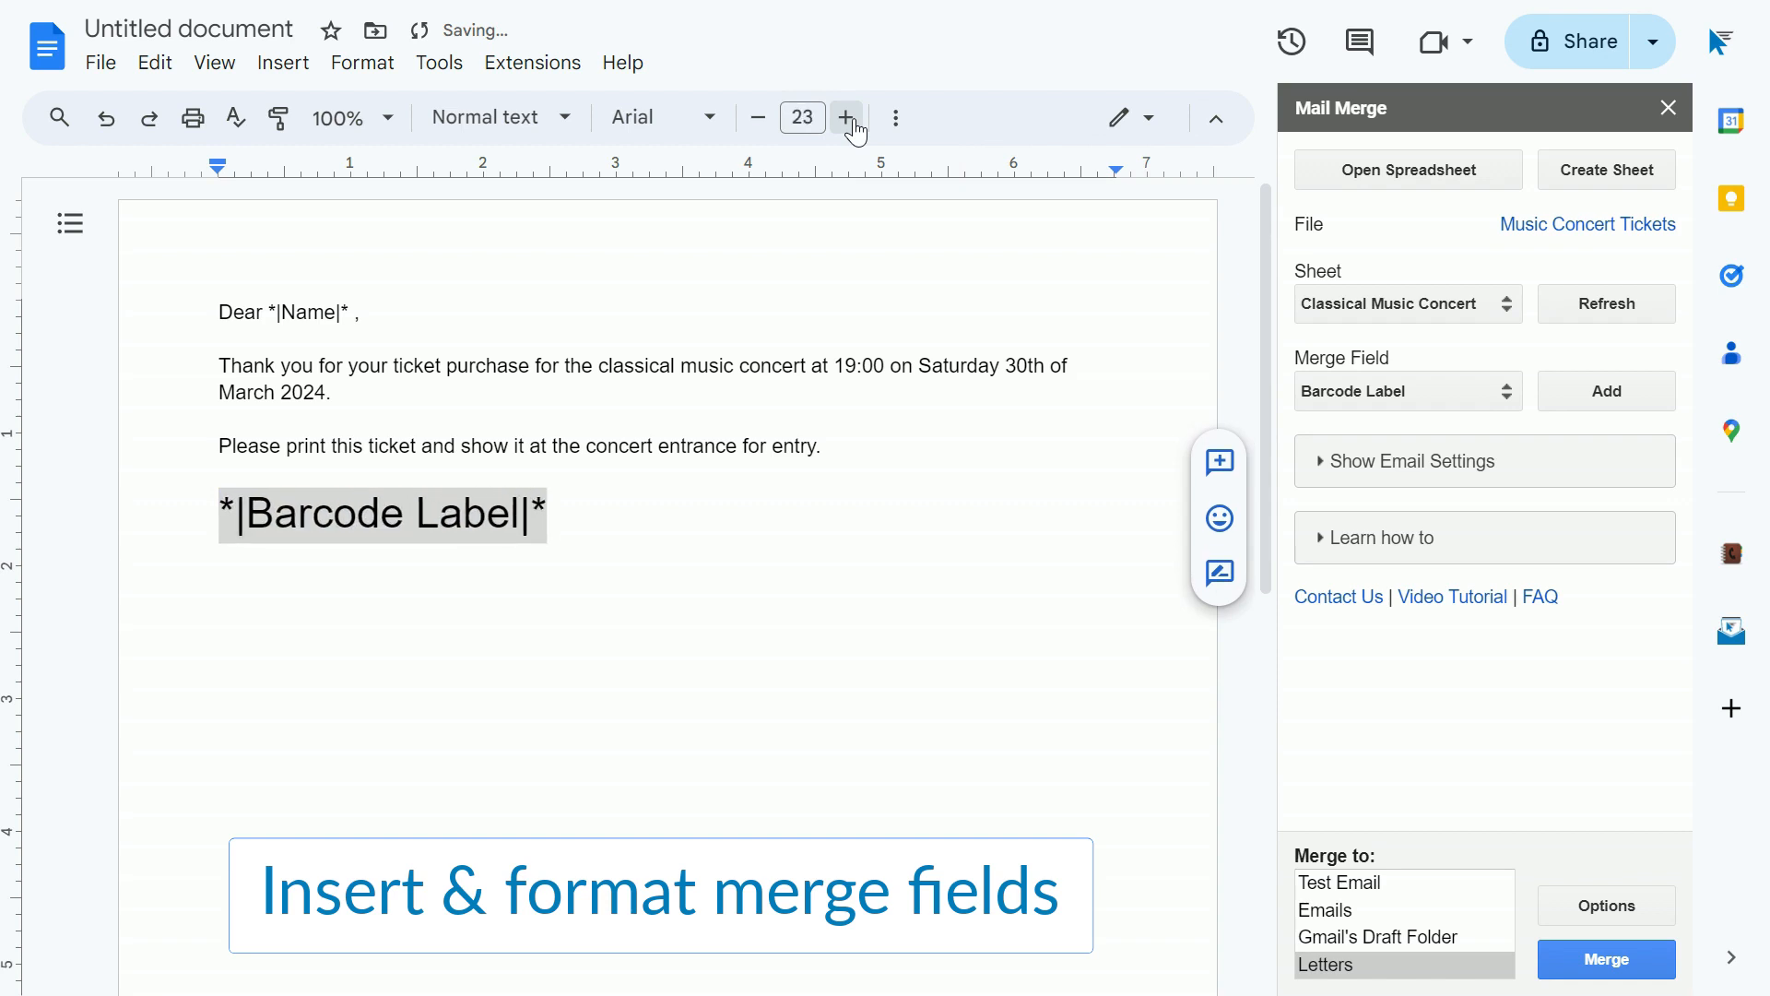
click(852, 122)
click(852, 122)
click(852, 121)
click(852, 121)
click(852, 122)
click(851, 122)
click(852, 121)
click(852, 122)
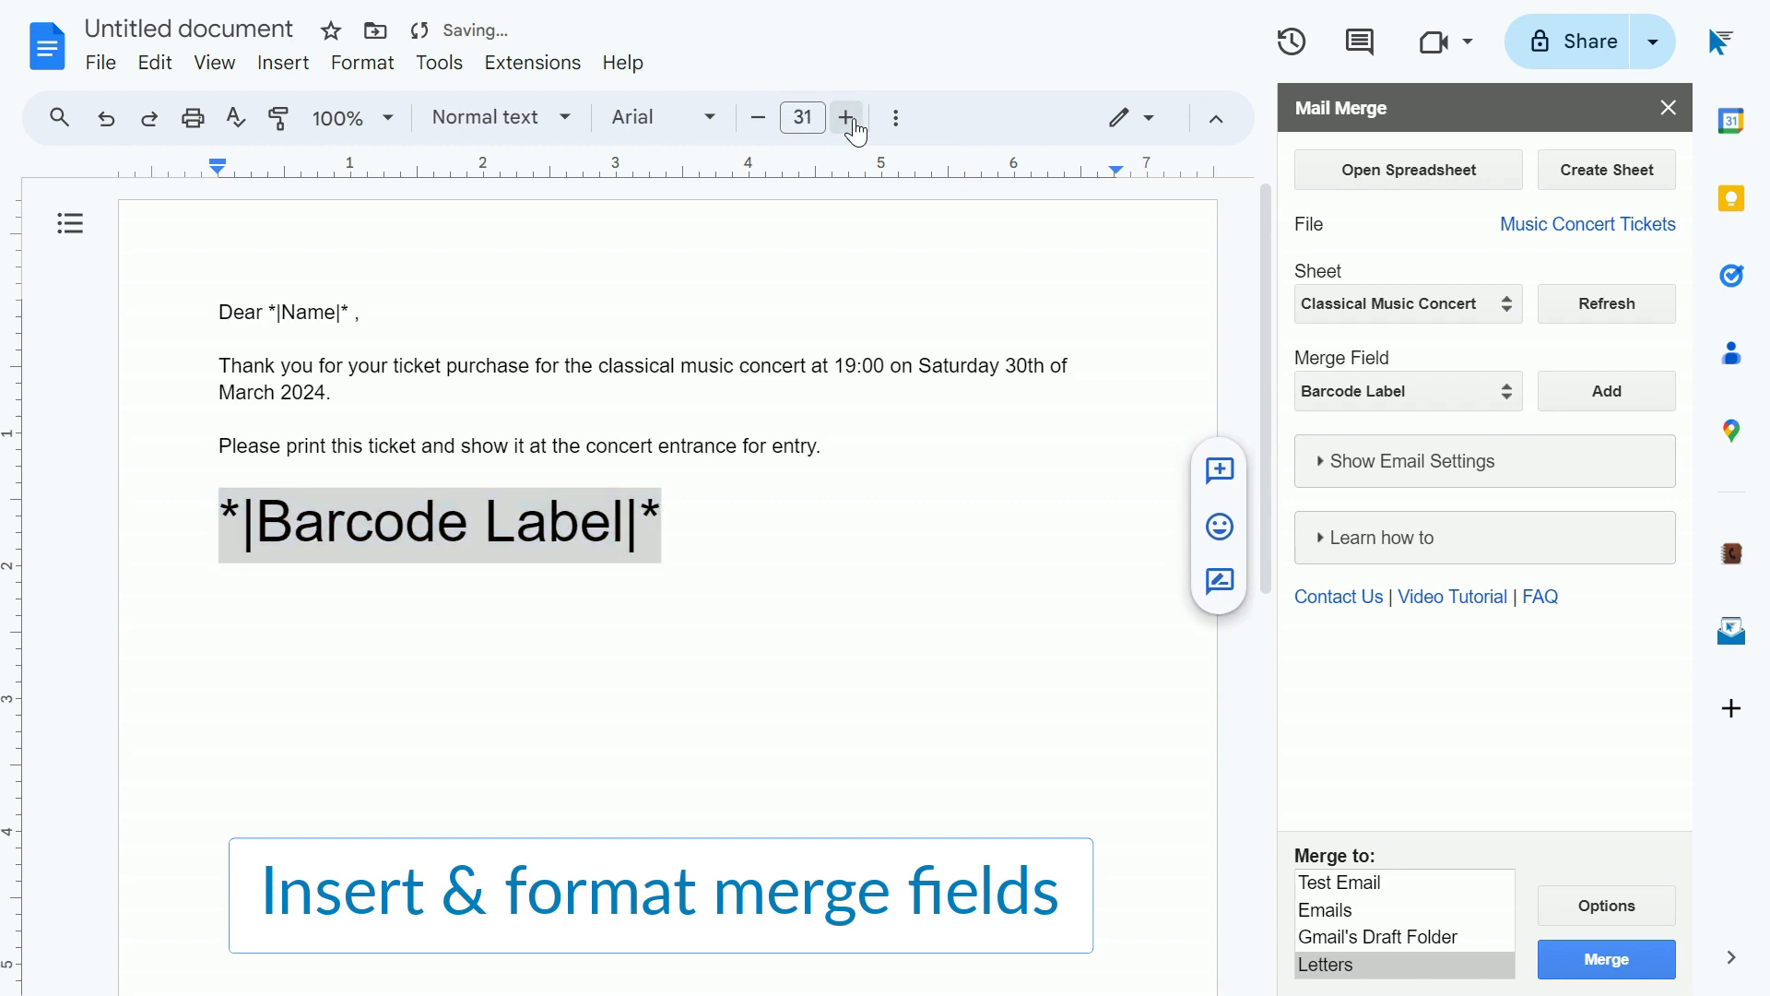
click(852, 122)
click(852, 121)
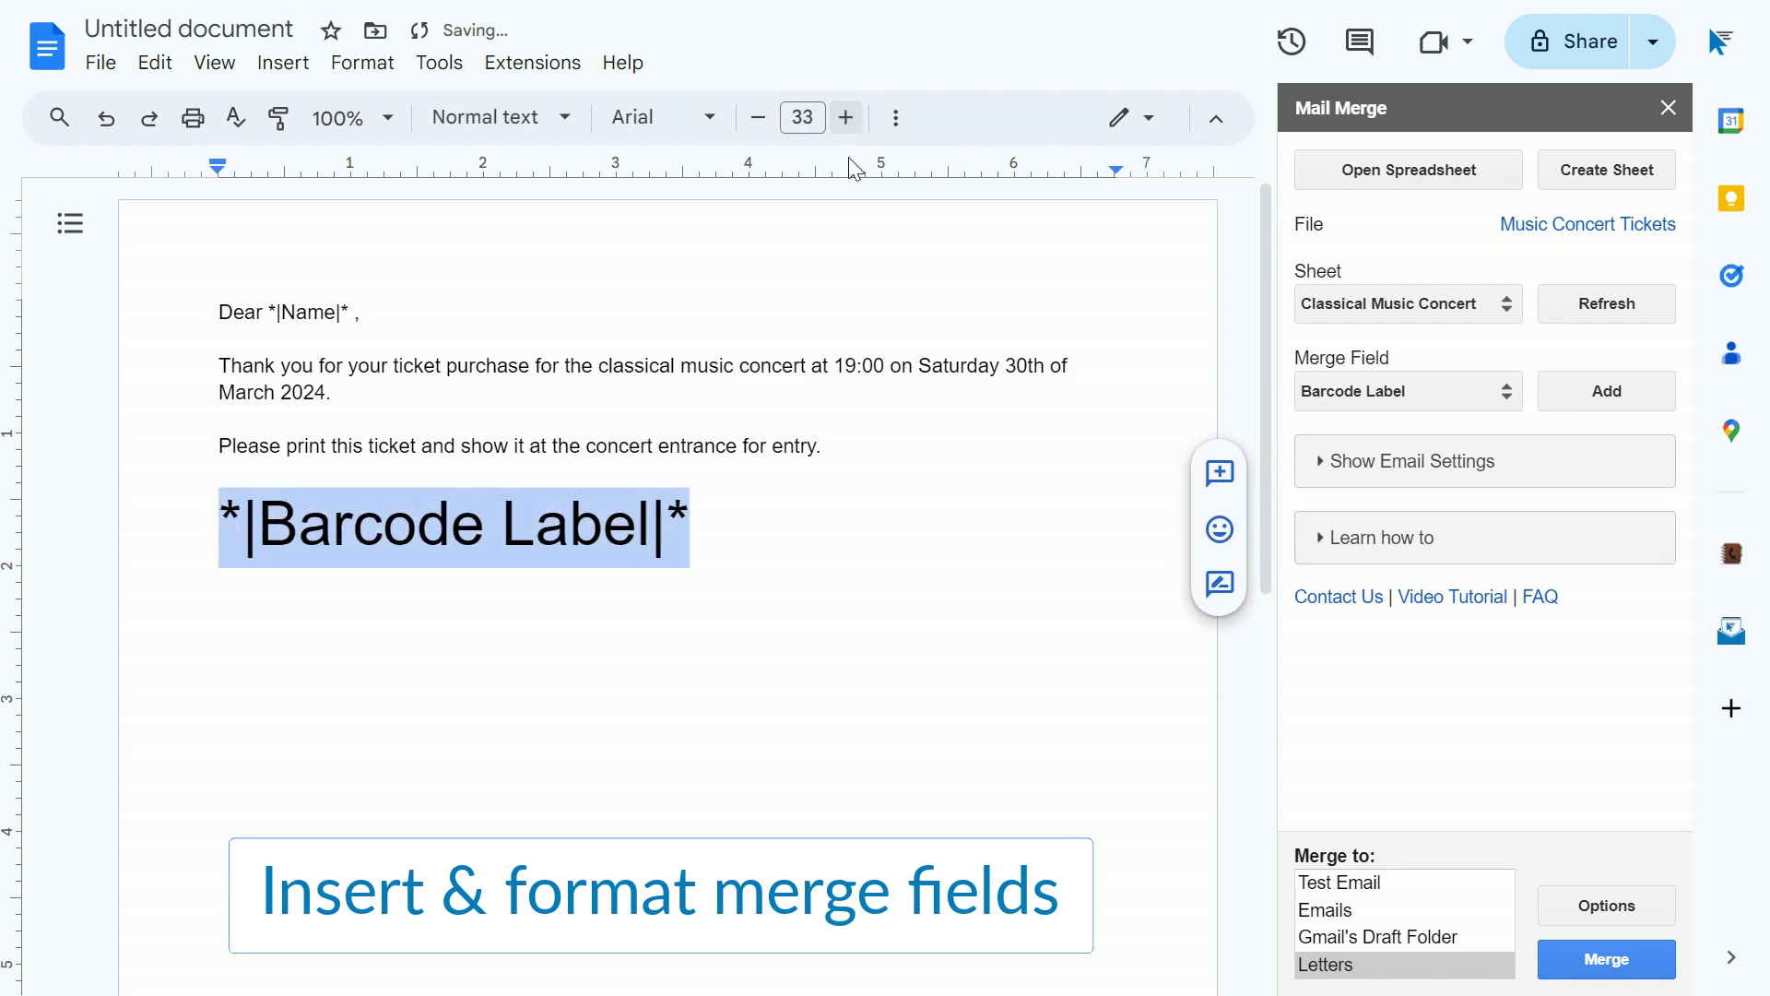
click(795, 510)
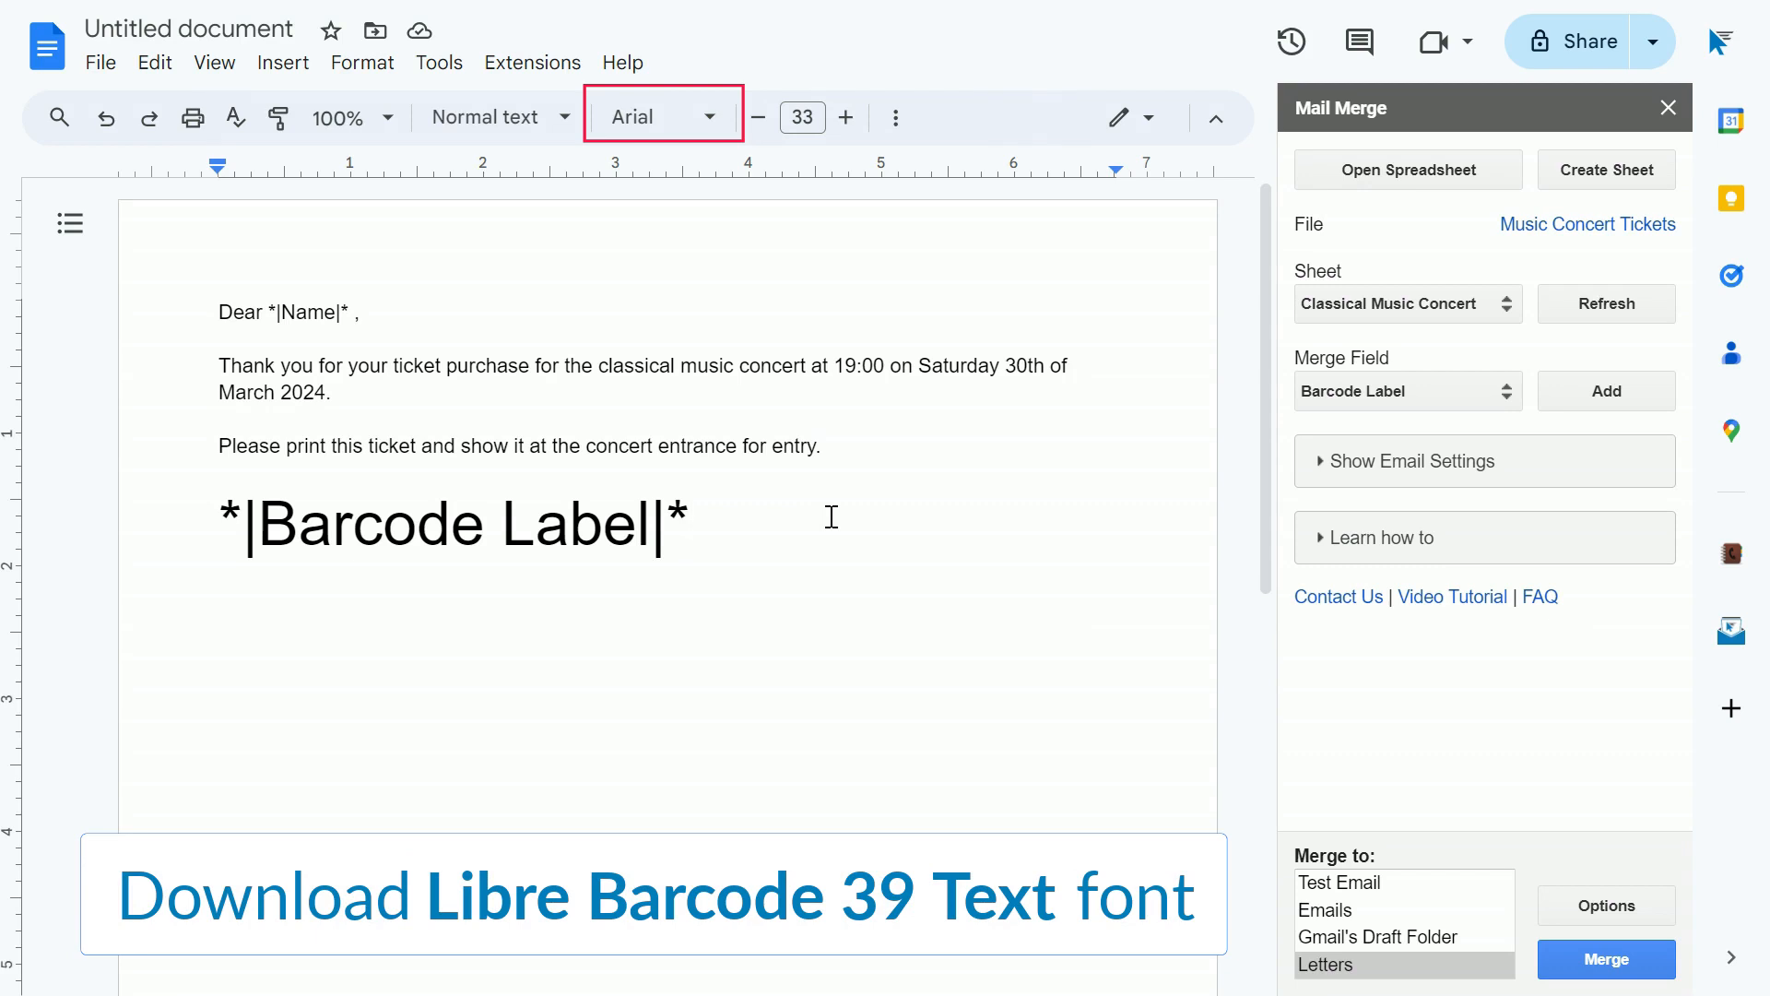
Search the additional fonts for "libre barcode" and add Libre Barcode 39 Text to the document's available fonts.
click(711, 119)
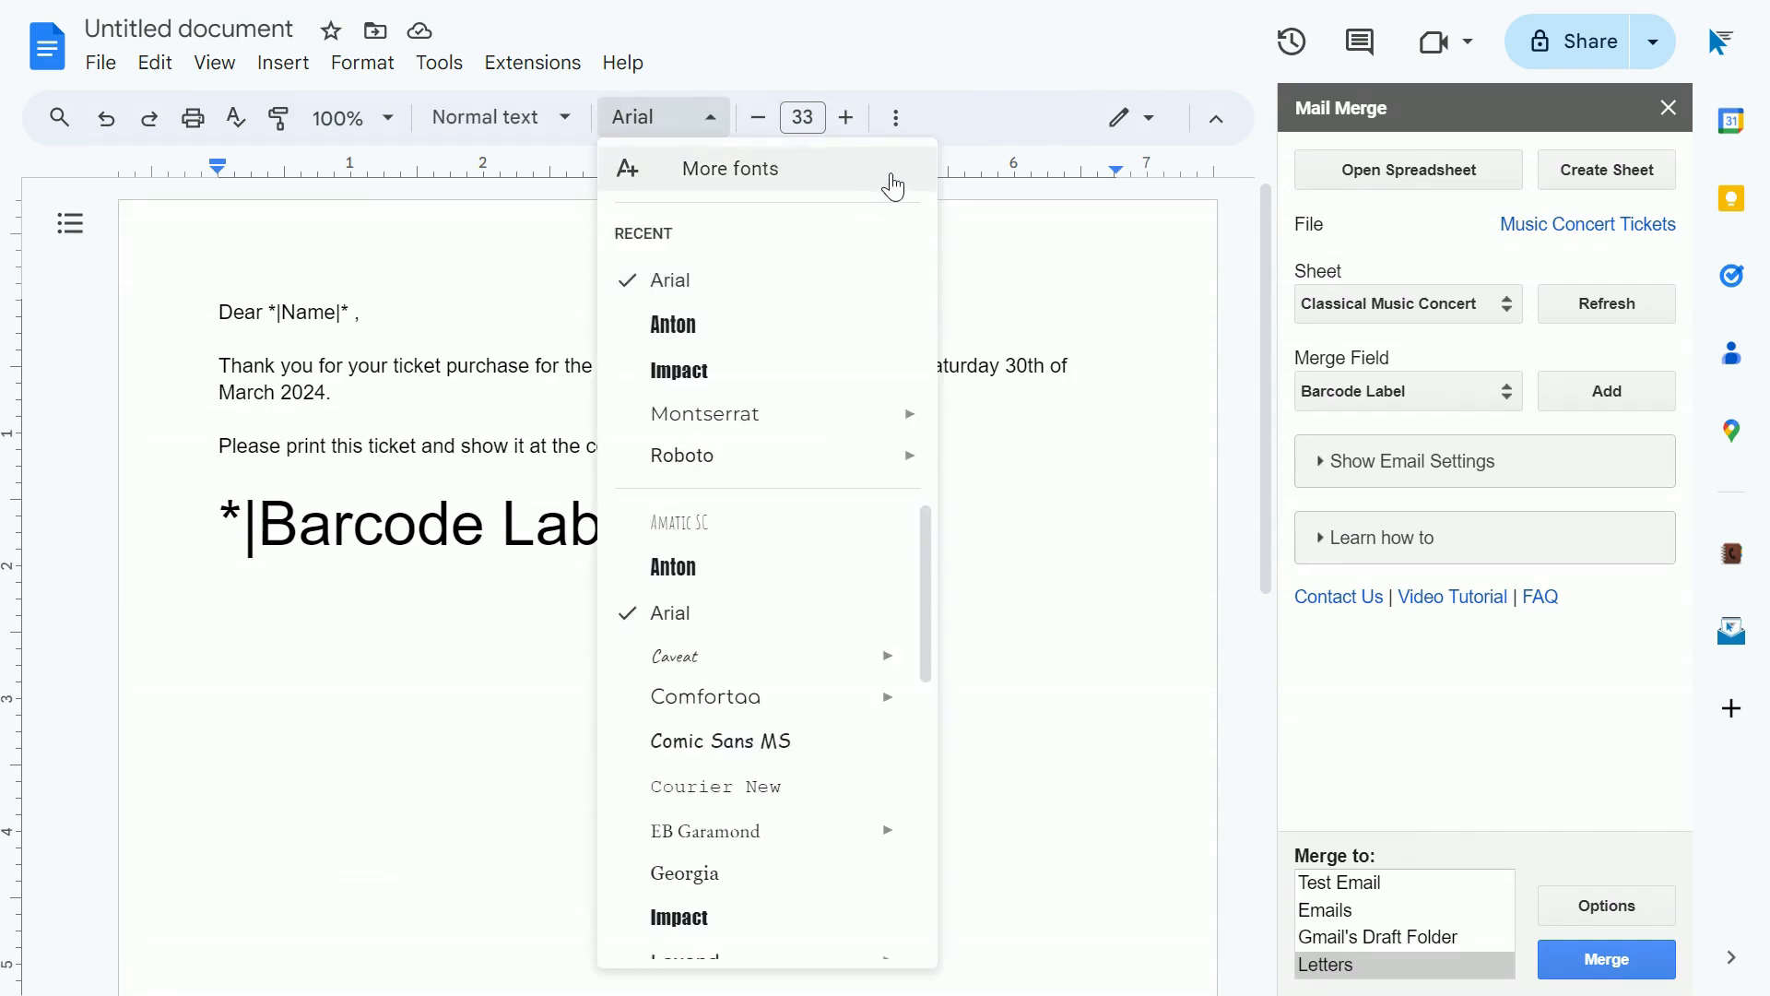
click(892, 180)
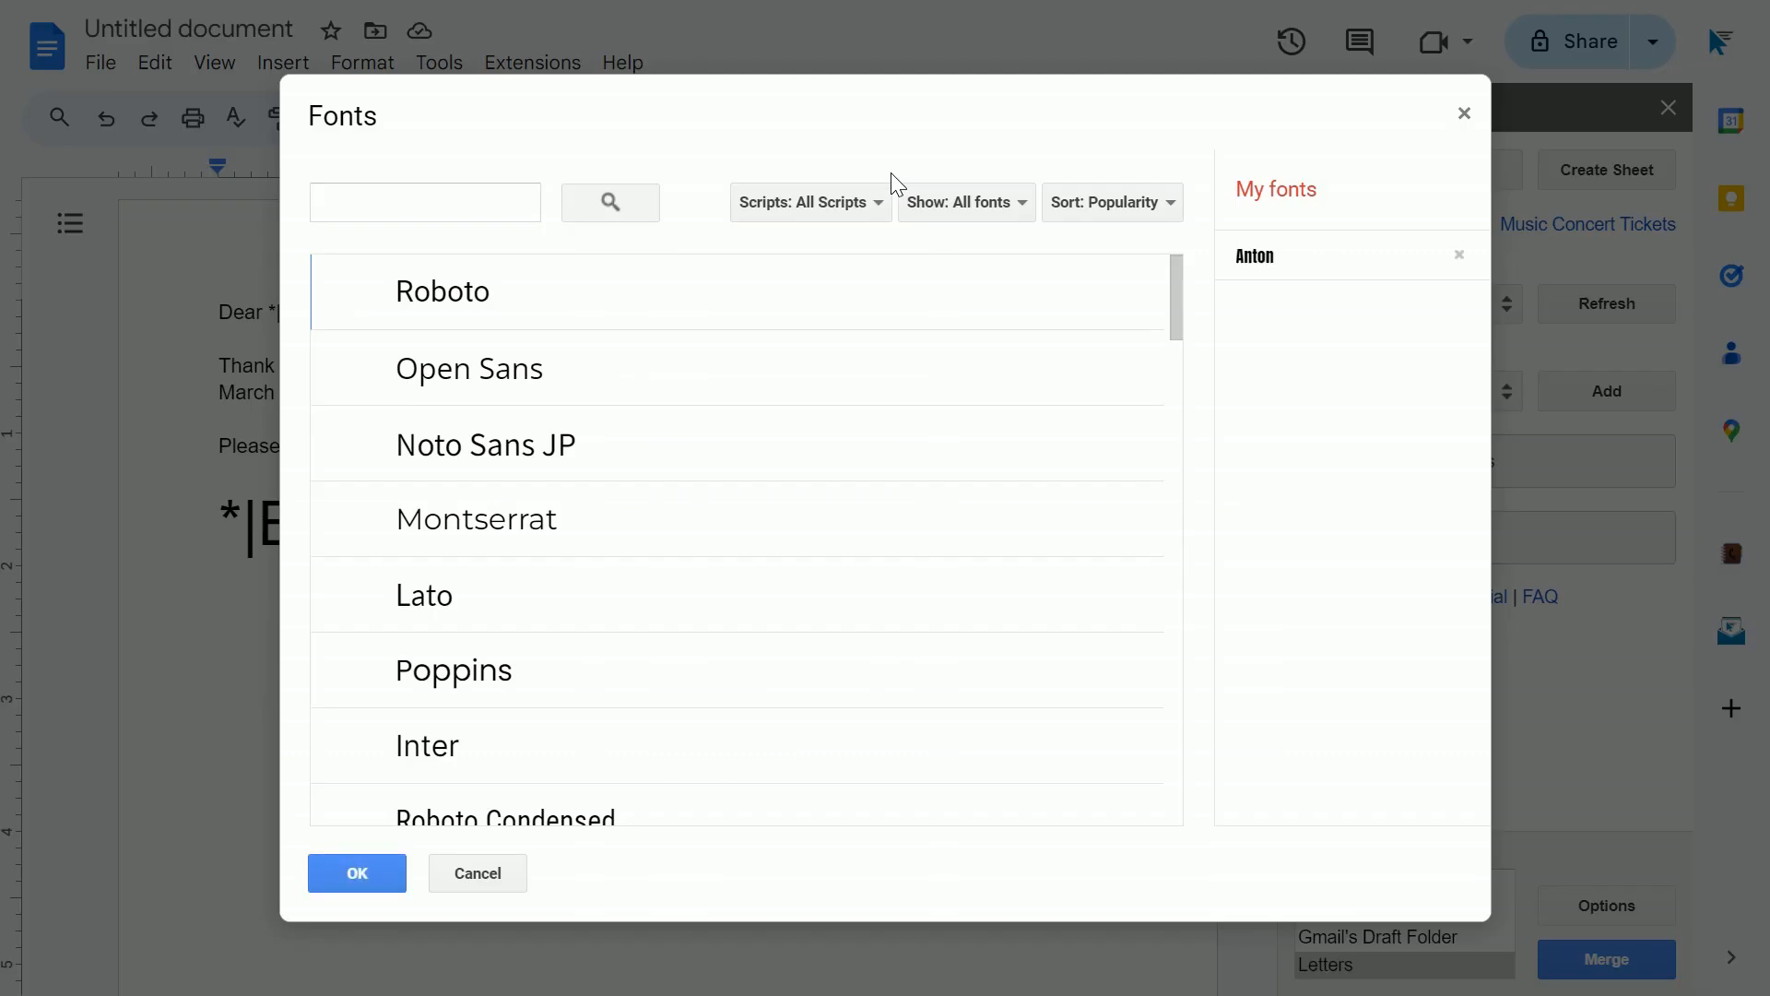
click(507, 189)
text(libre barcode)
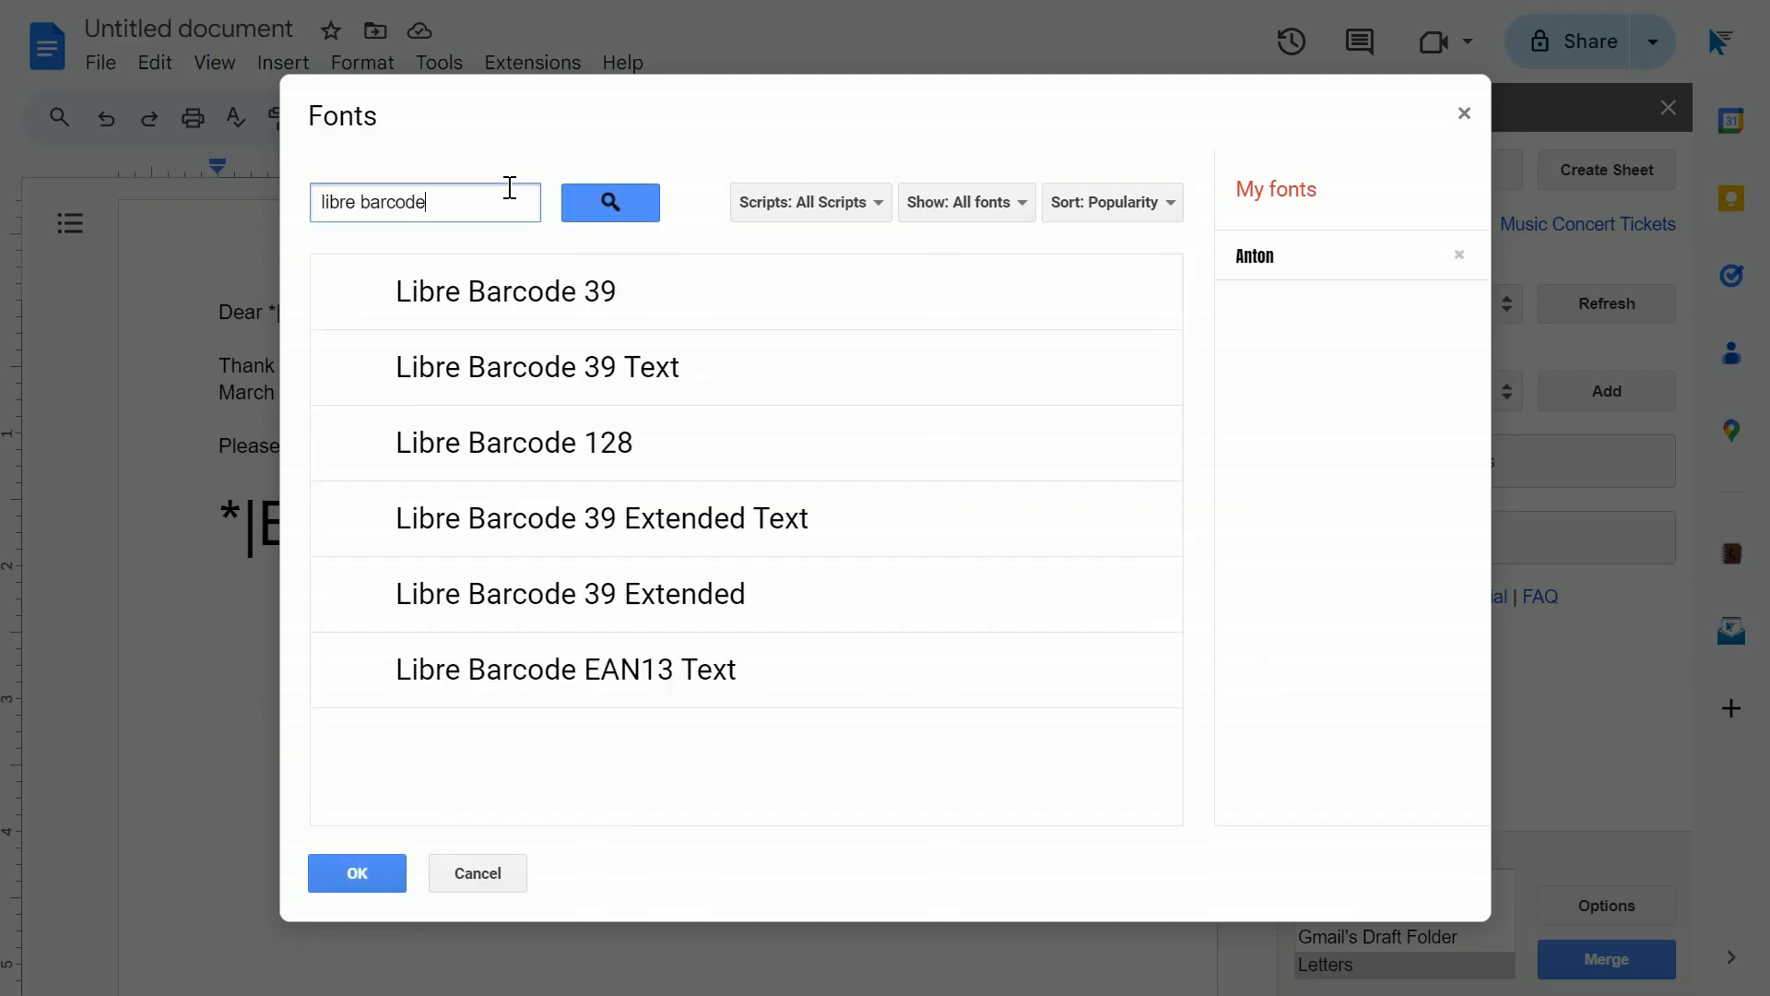
click(754, 371)
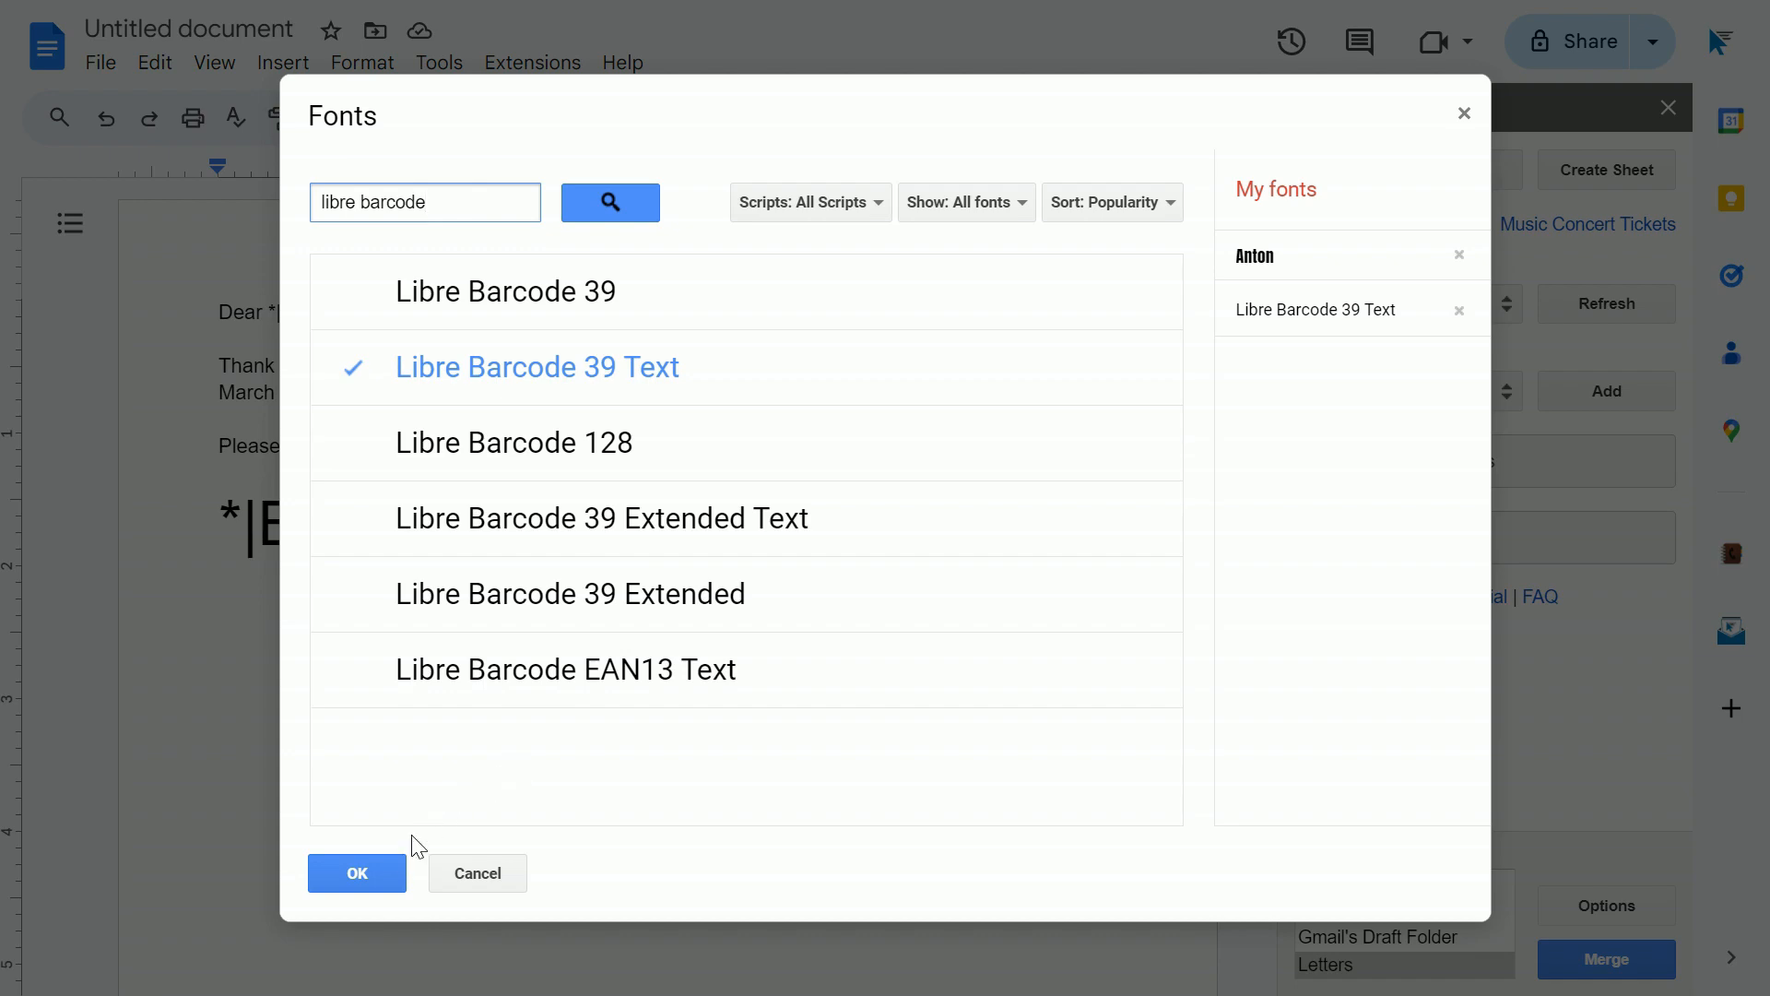
click(390, 868)
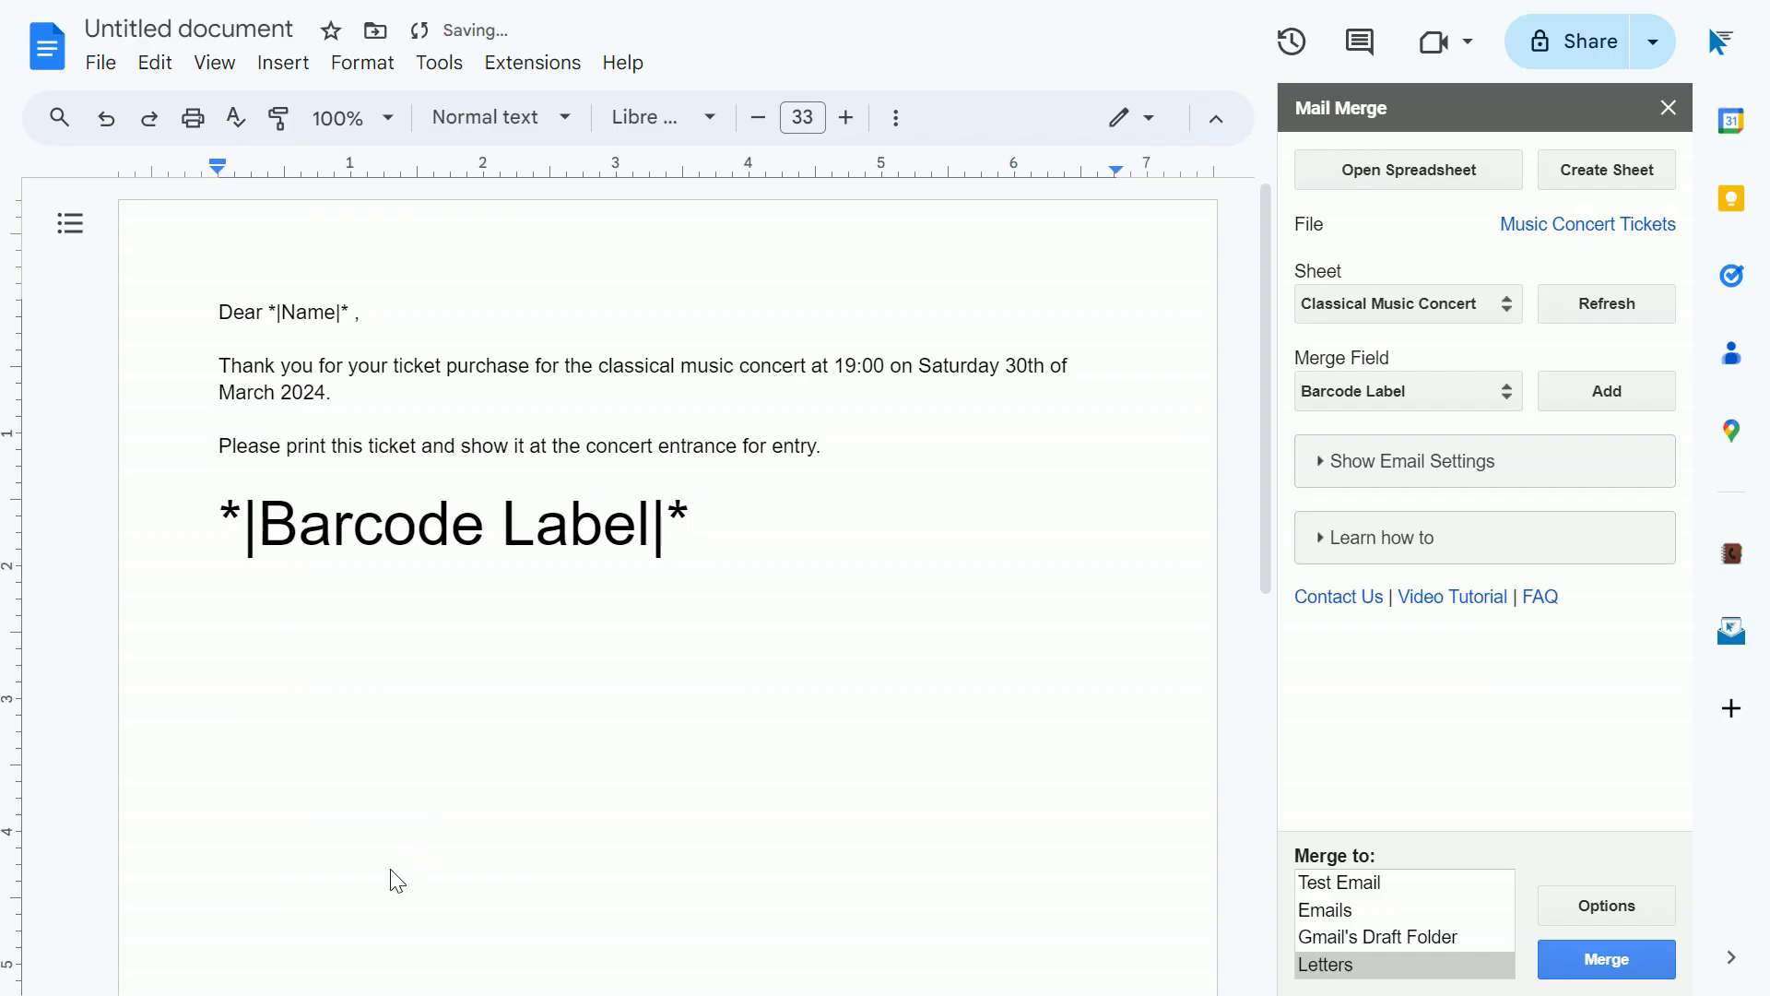
Apply the Libre Barcode 39 Text font to the whole Barcode Label merge field.
click(778, 519)
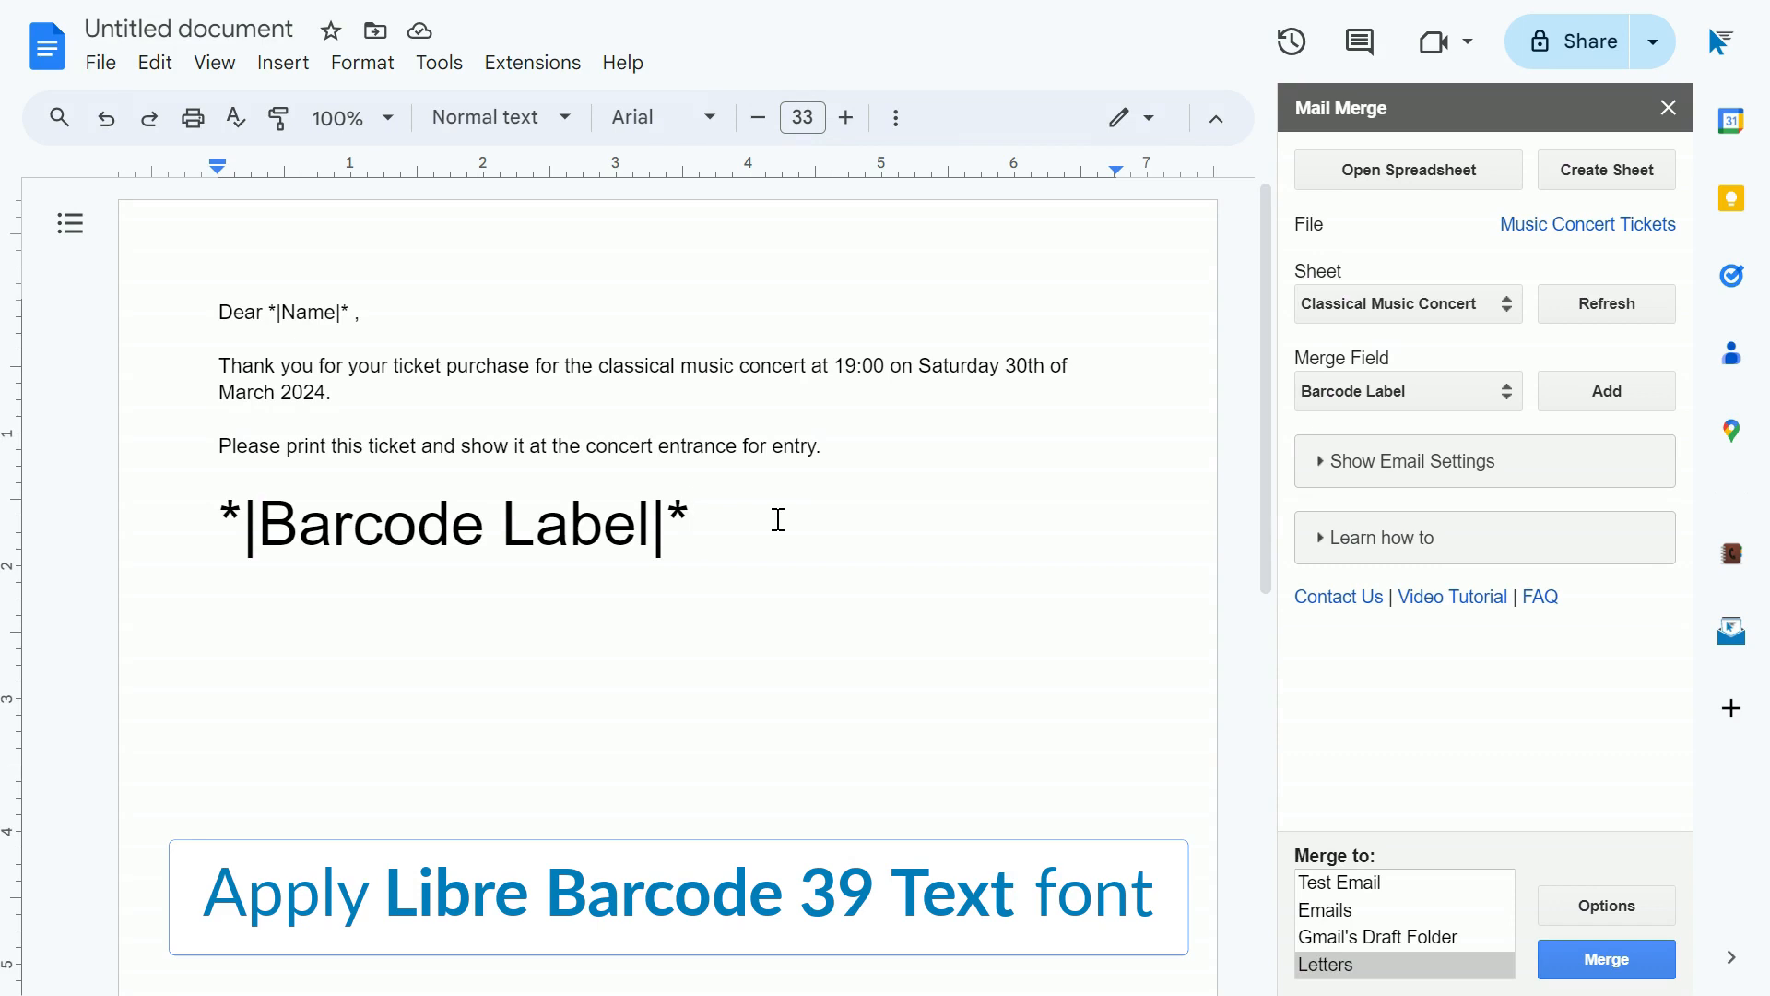
drag(776, 518, 232, 512)
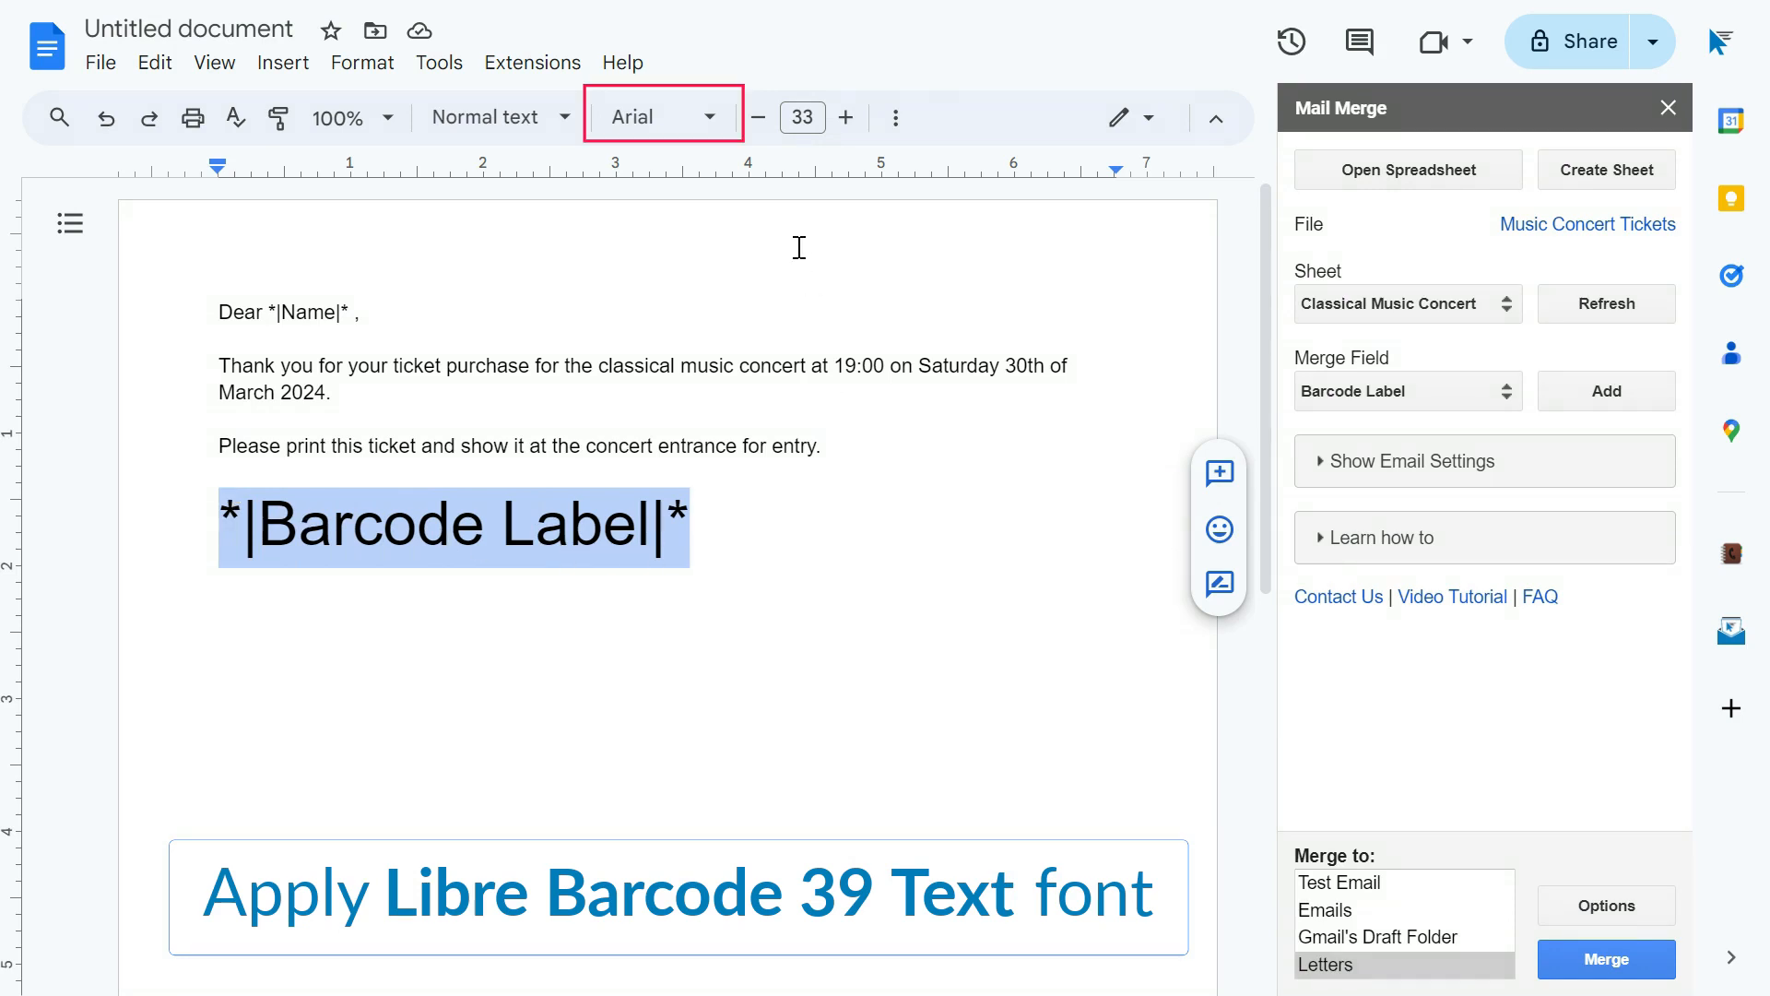
click(722, 129)
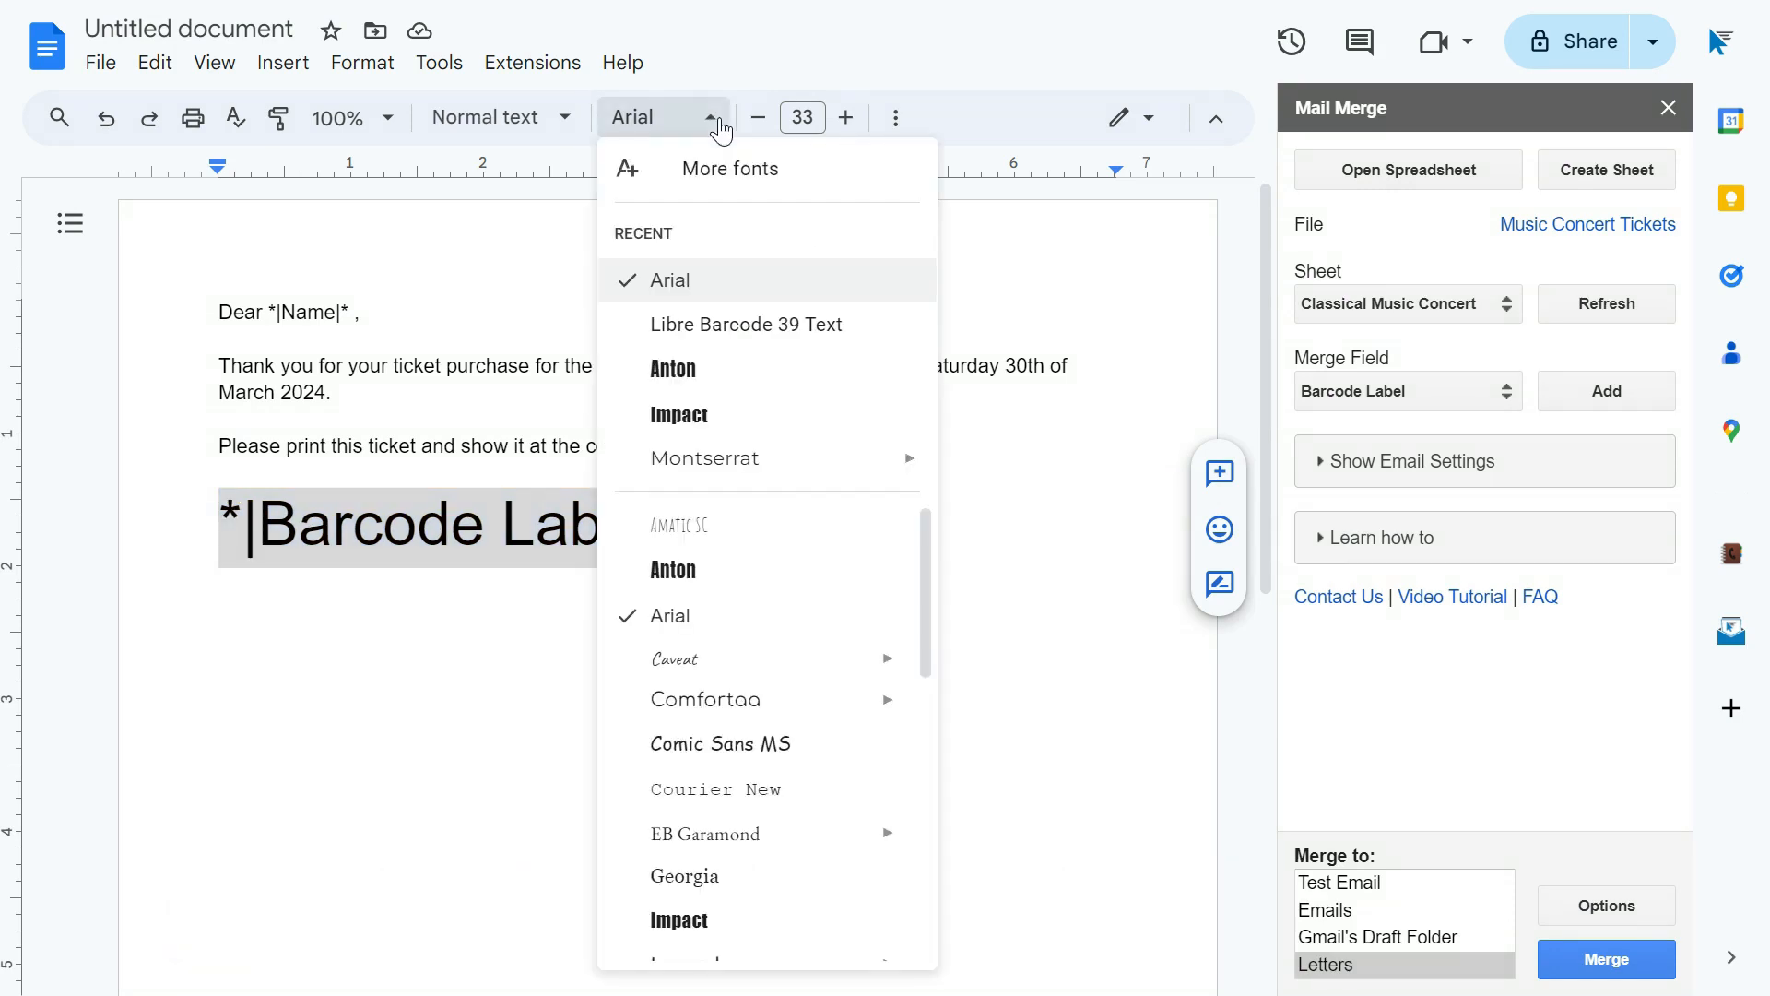
click(879, 332)
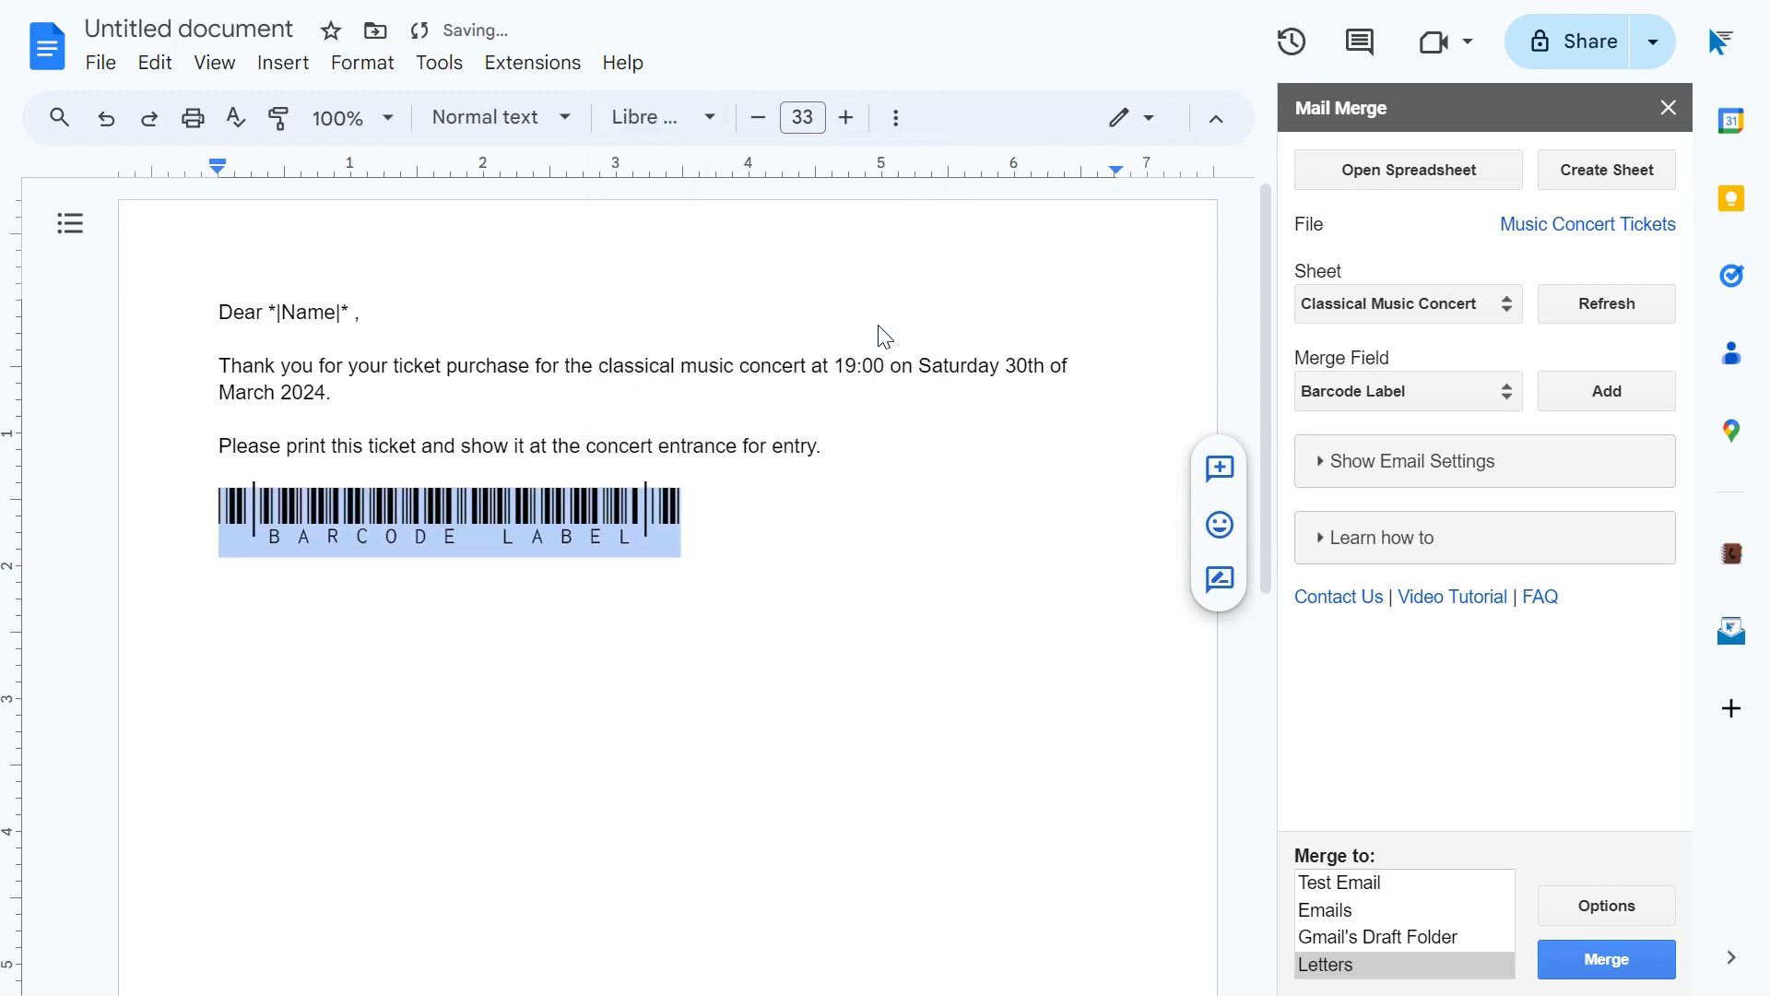
Set Add Page Break to No in the Mail Merge options and save the options.
click(801, 511)
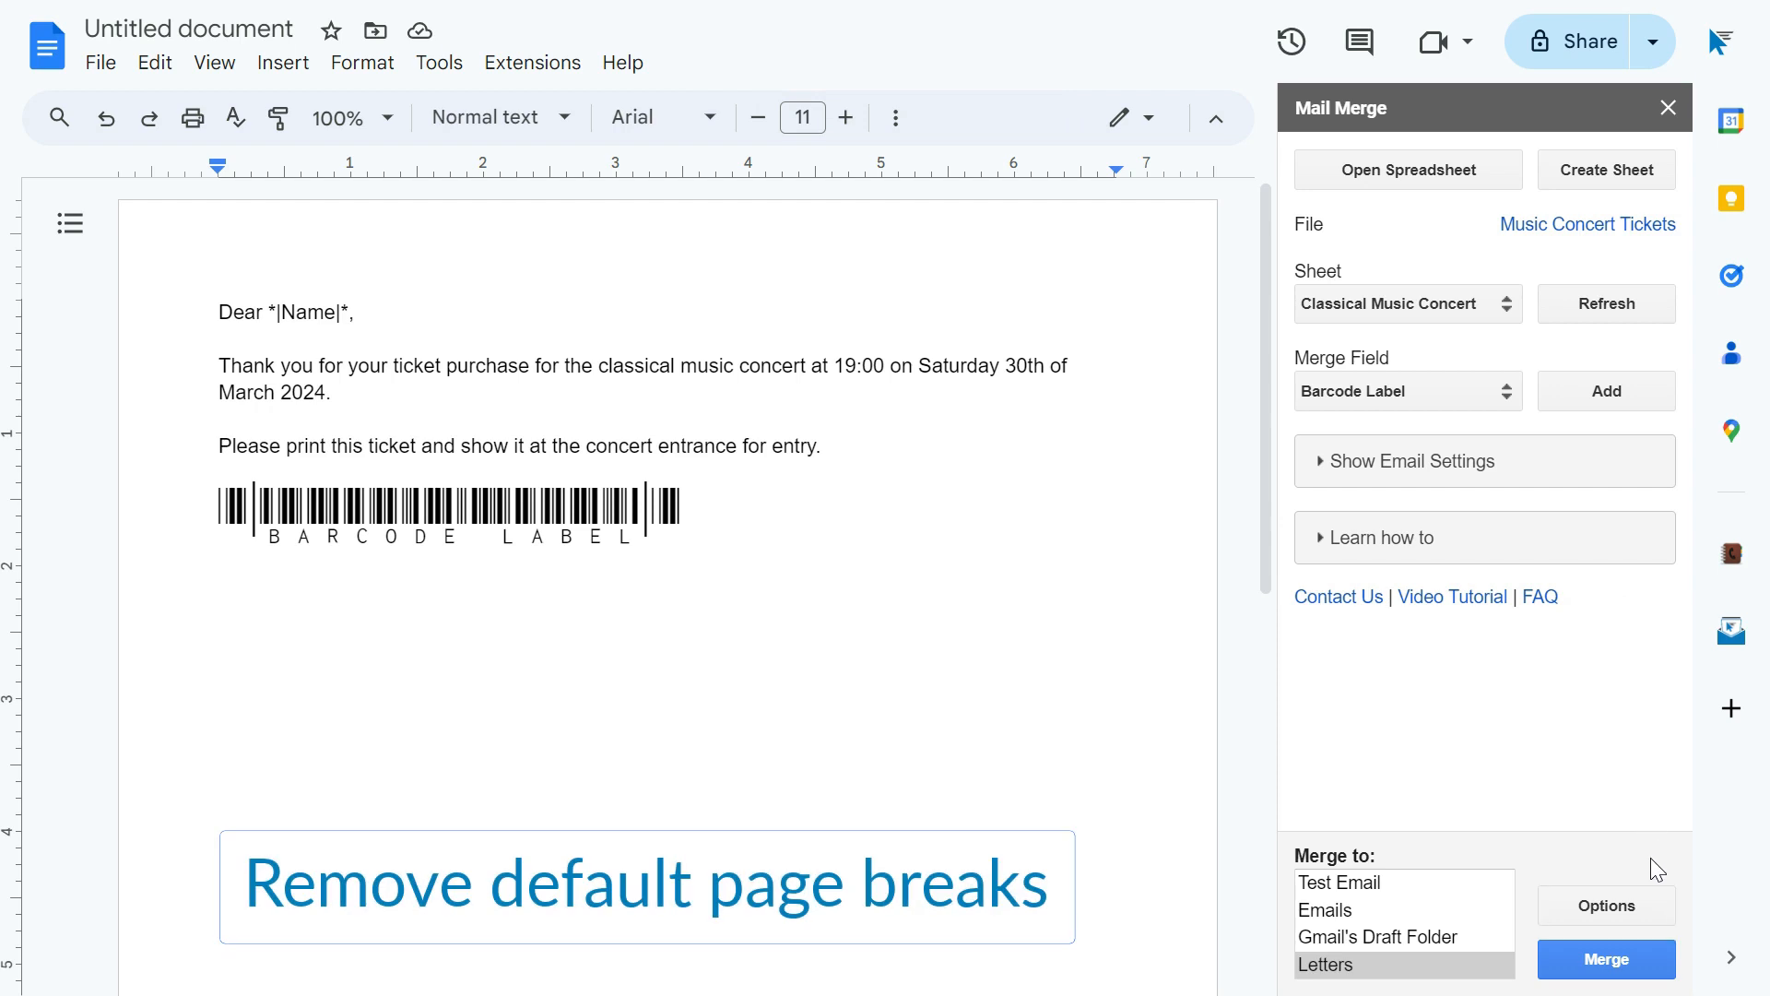
click(1657, 903)
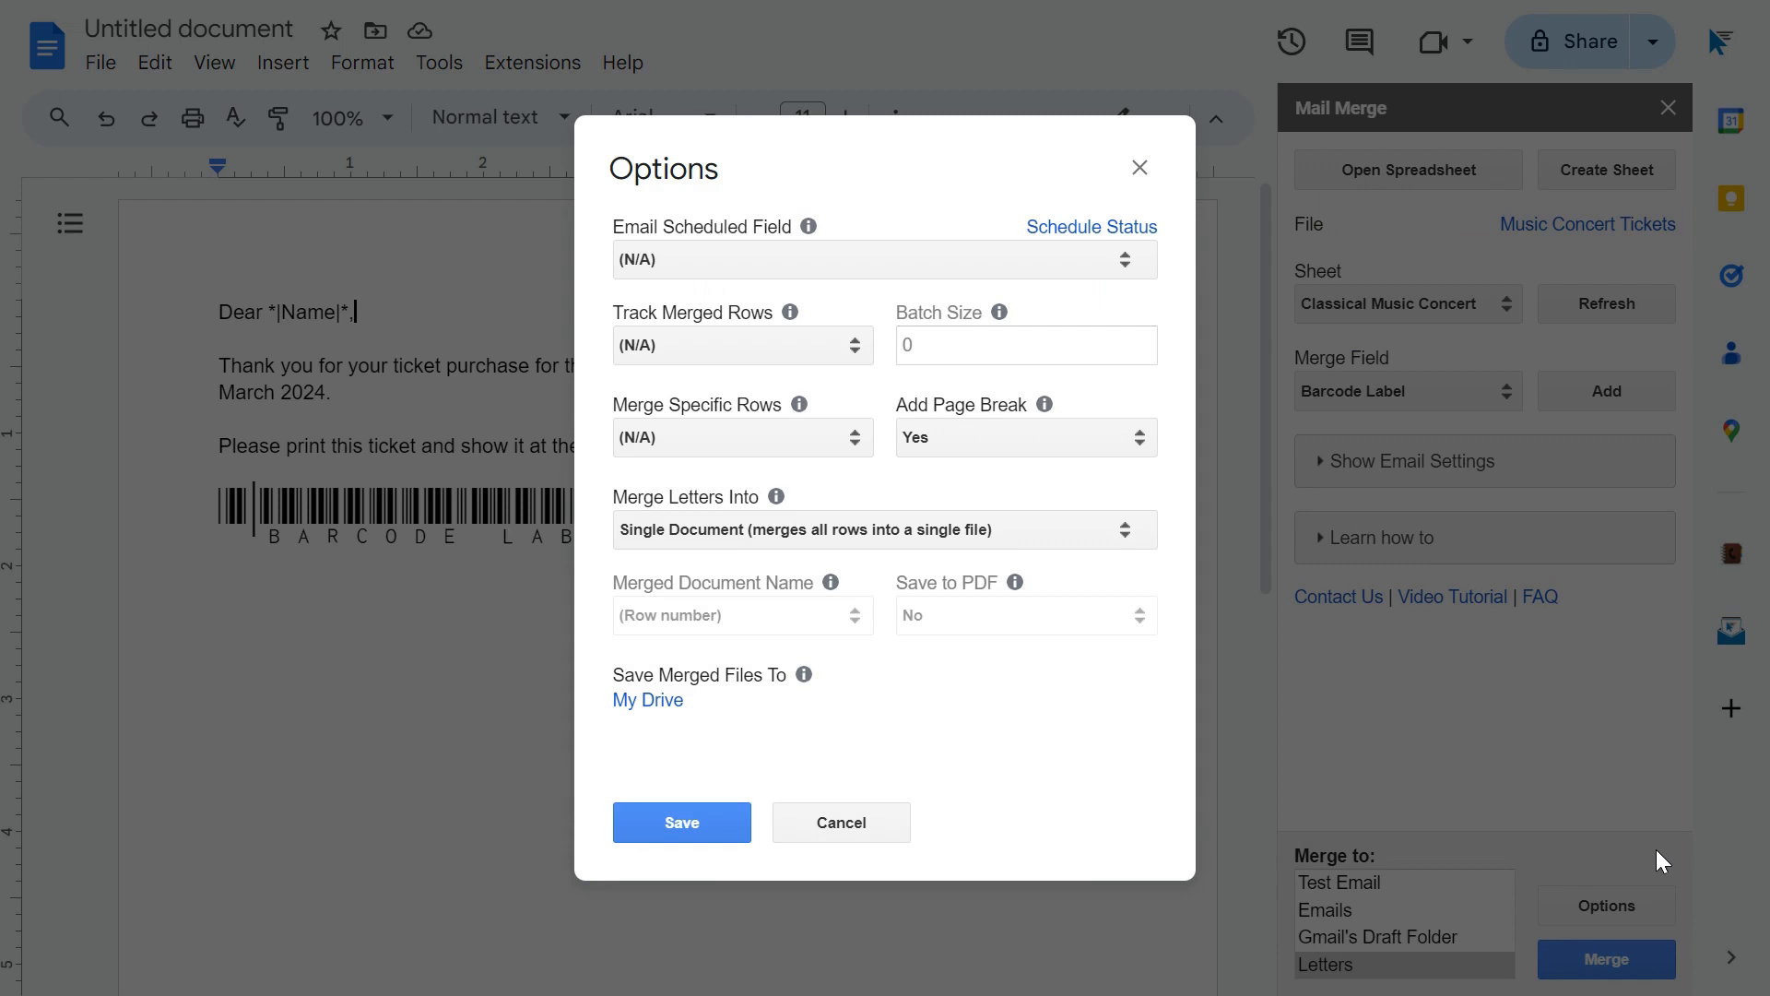
click(1134, 443)
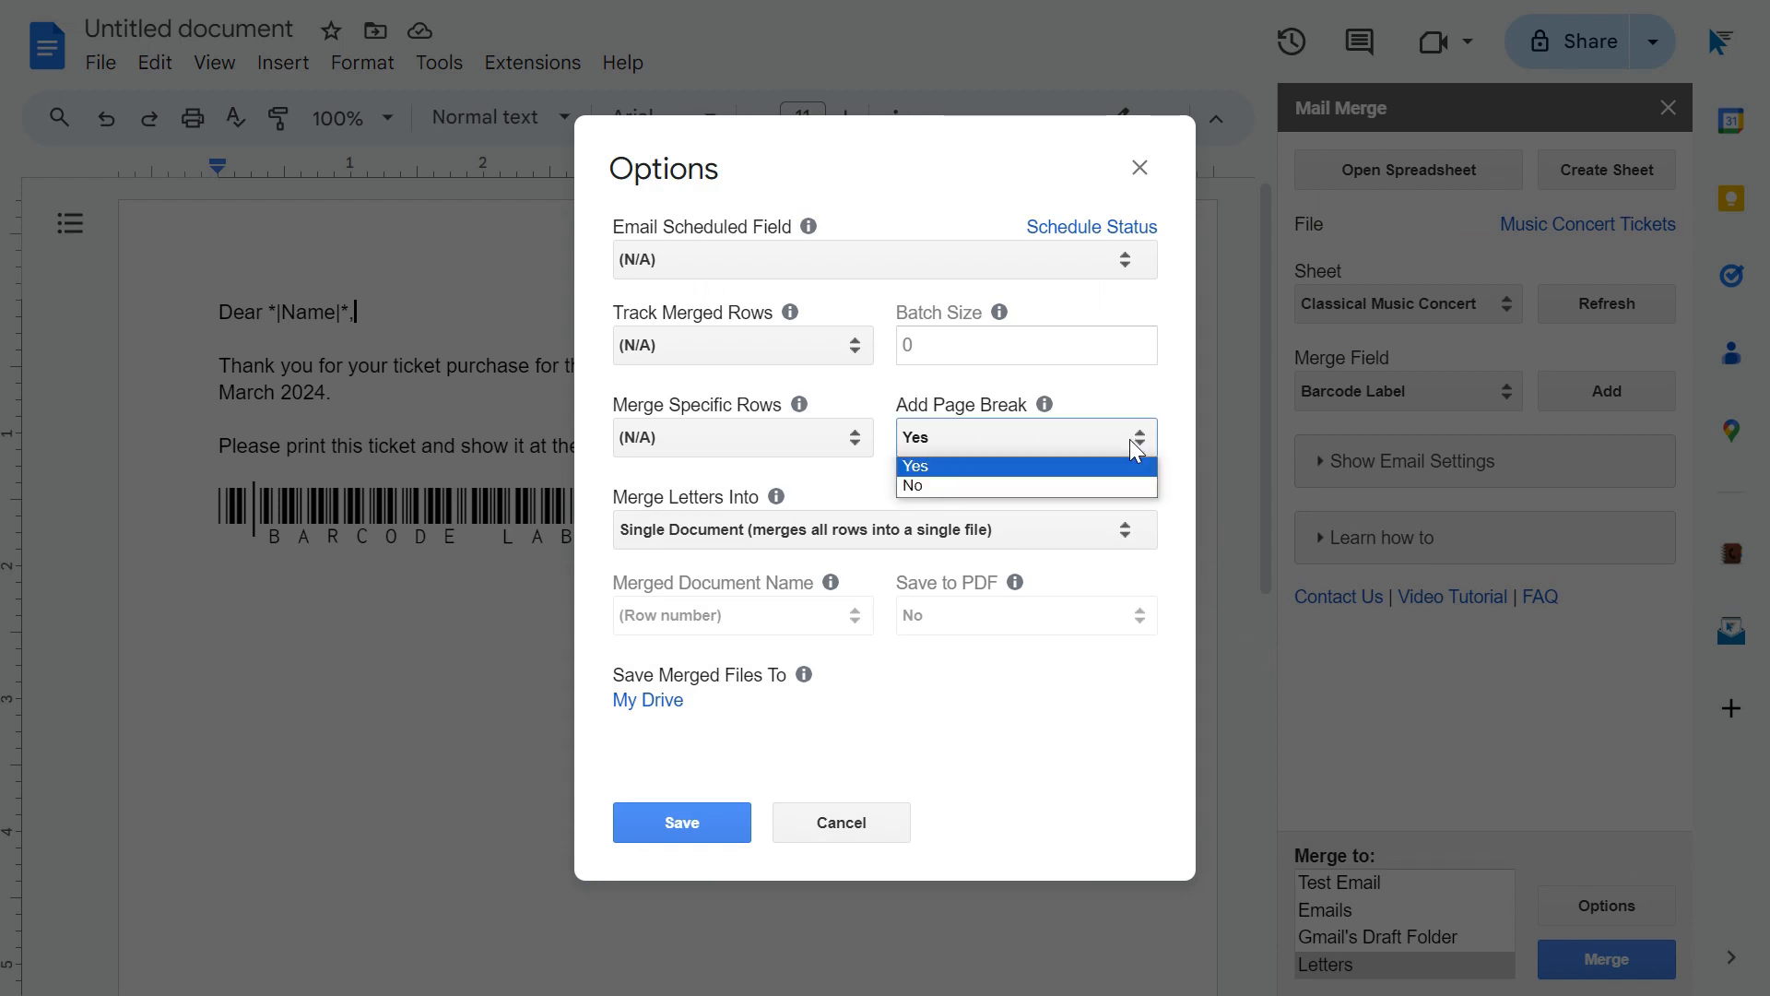
click(1077, 488)
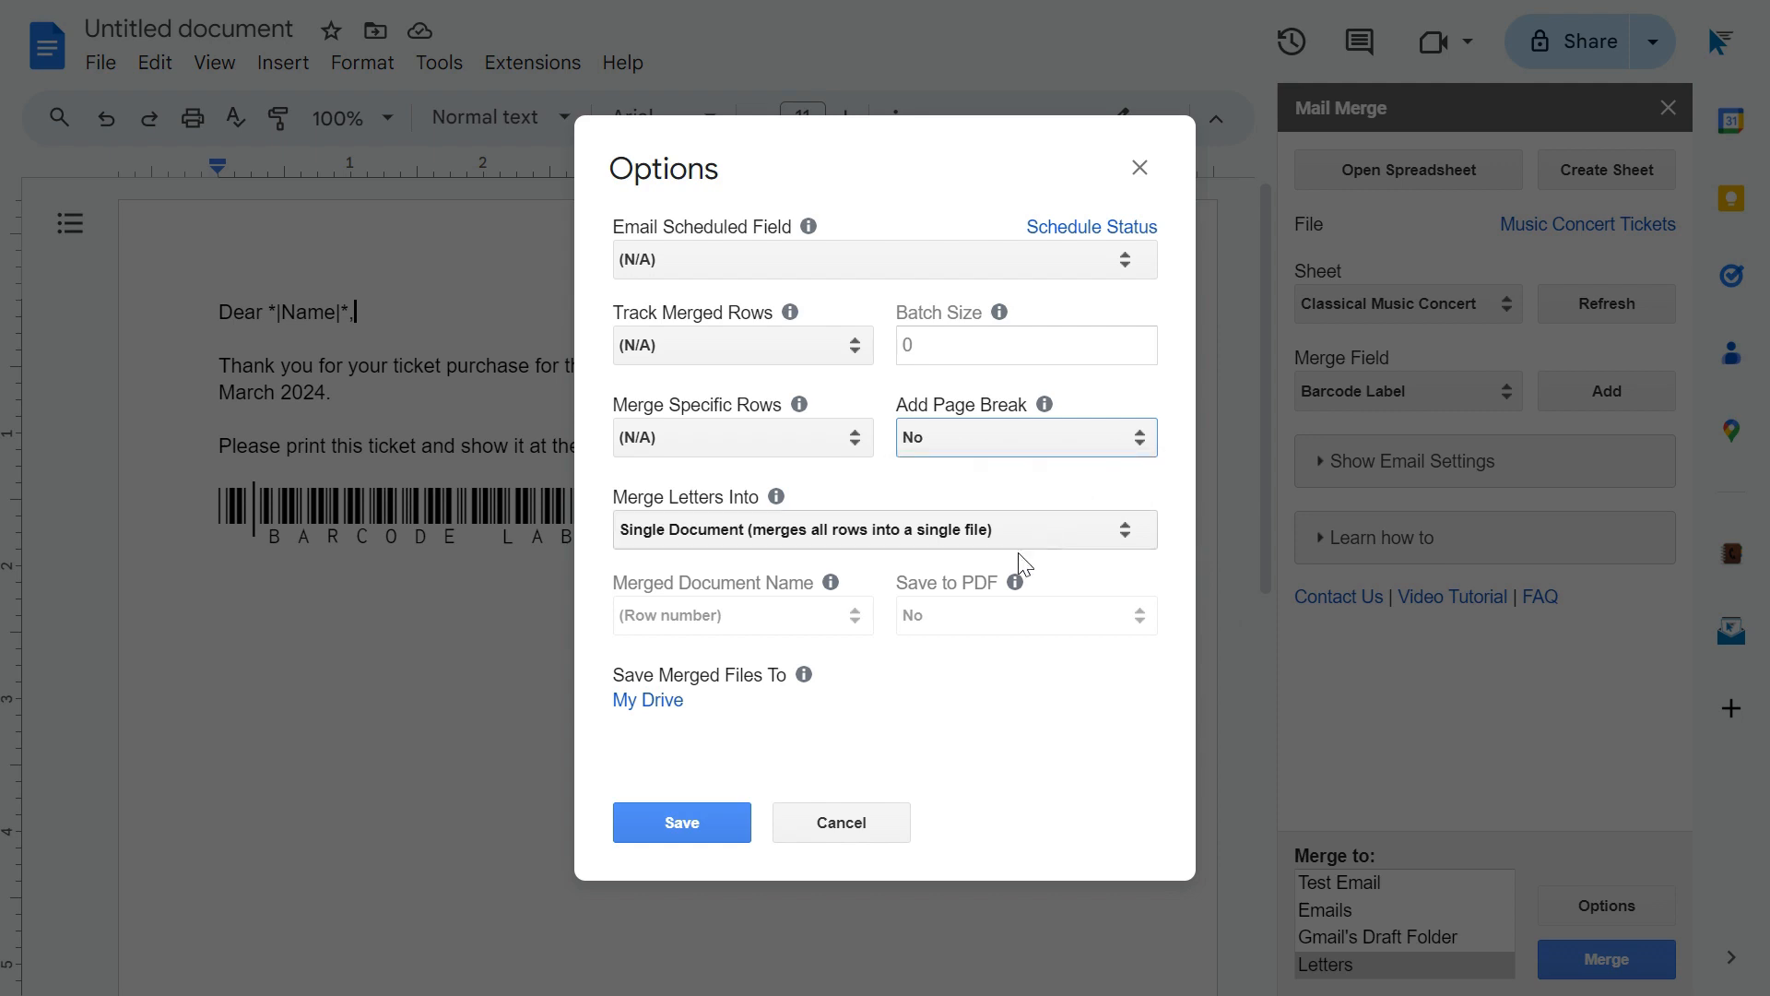
click(734, 822)
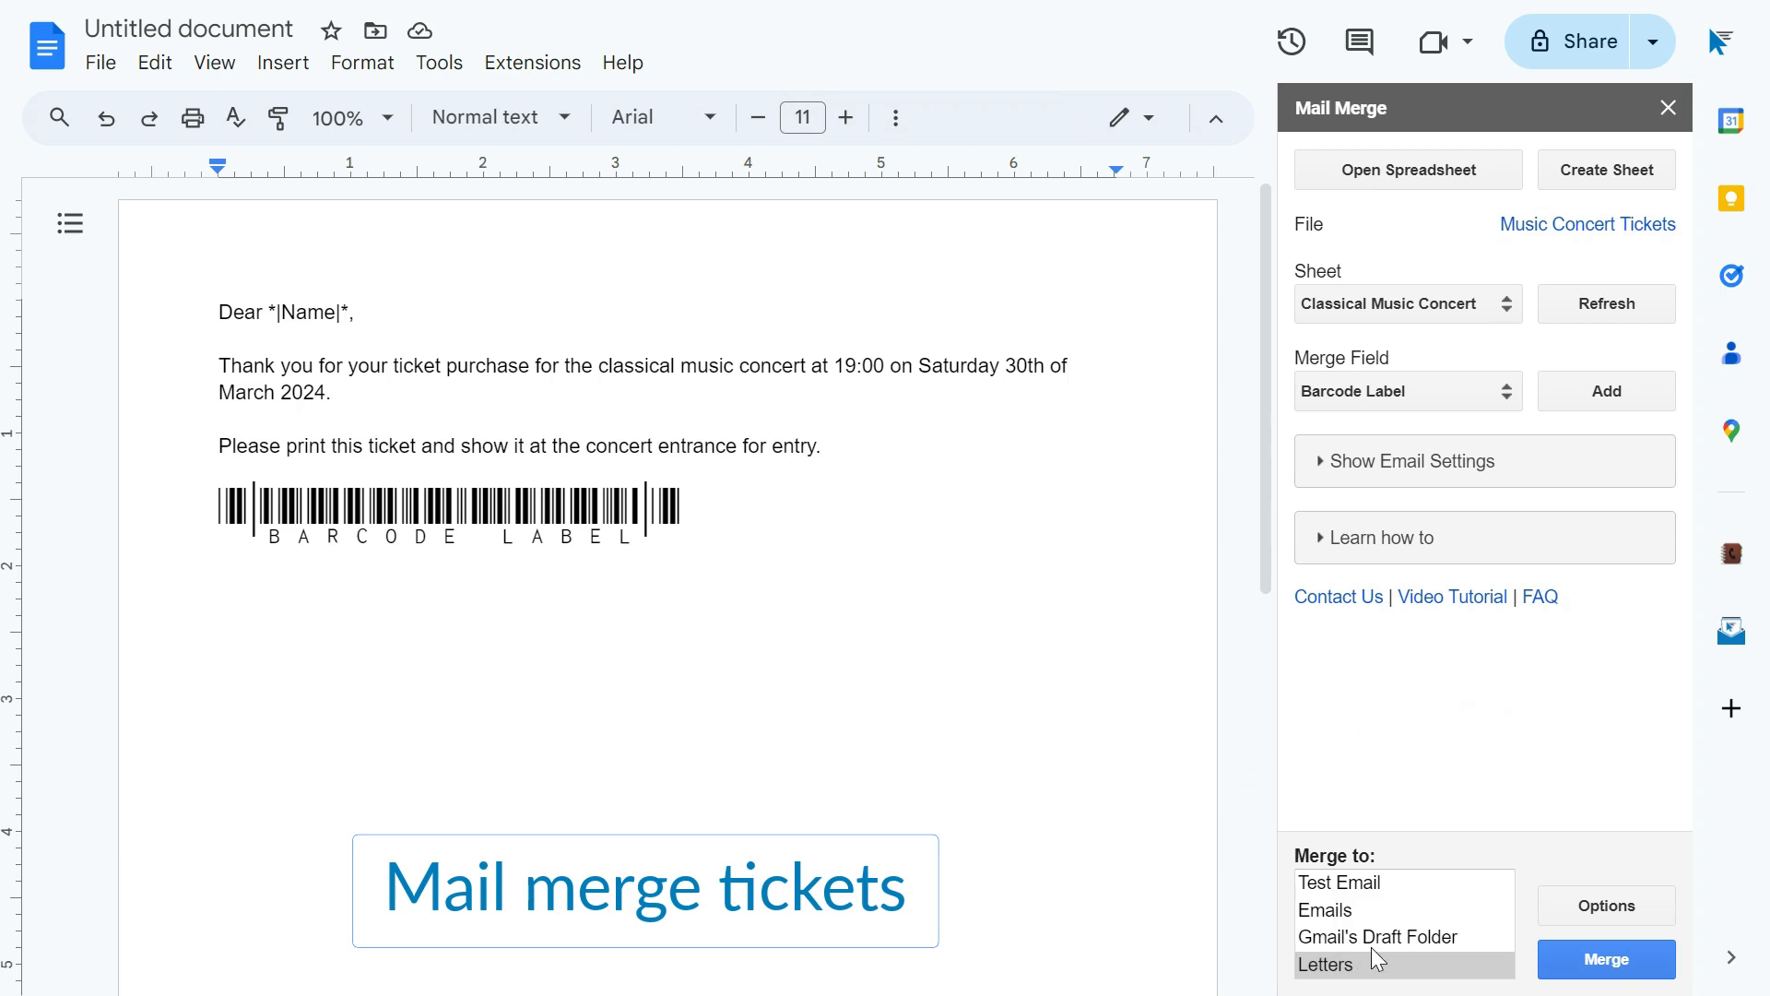
Merge the ticket template to Letters, confirming the merge, and look over the merged document.
click(1396, 959)
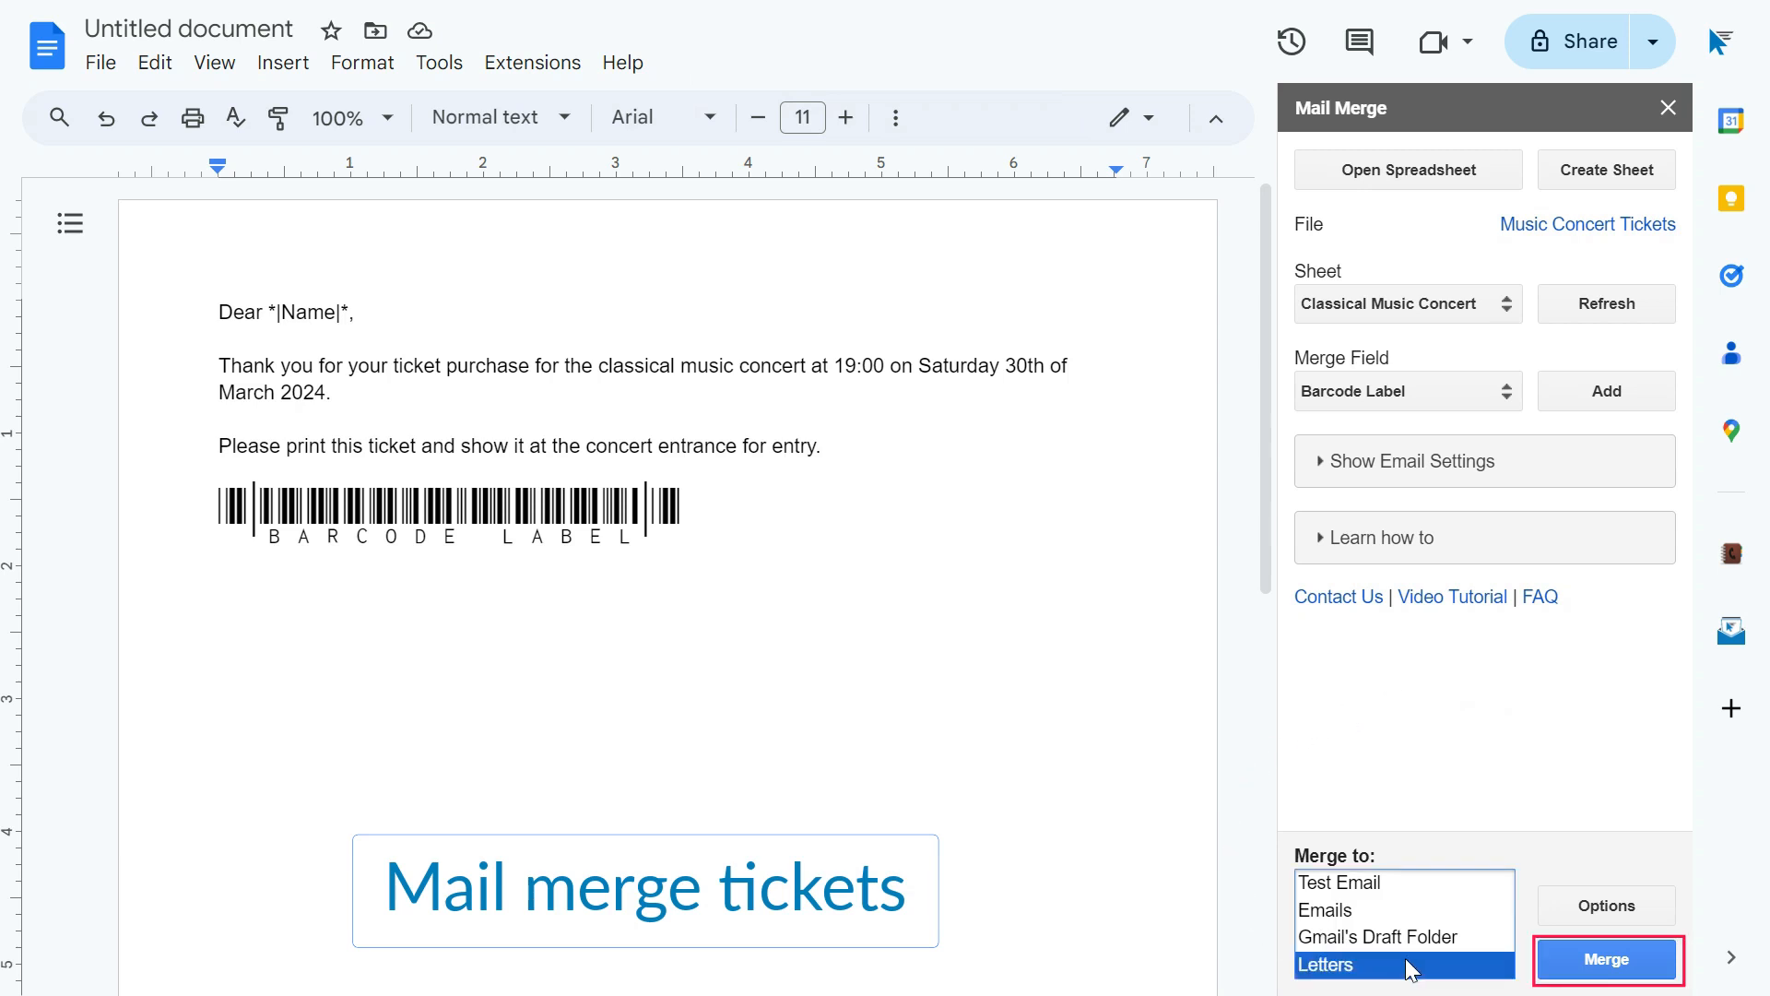
click(1655, 963)
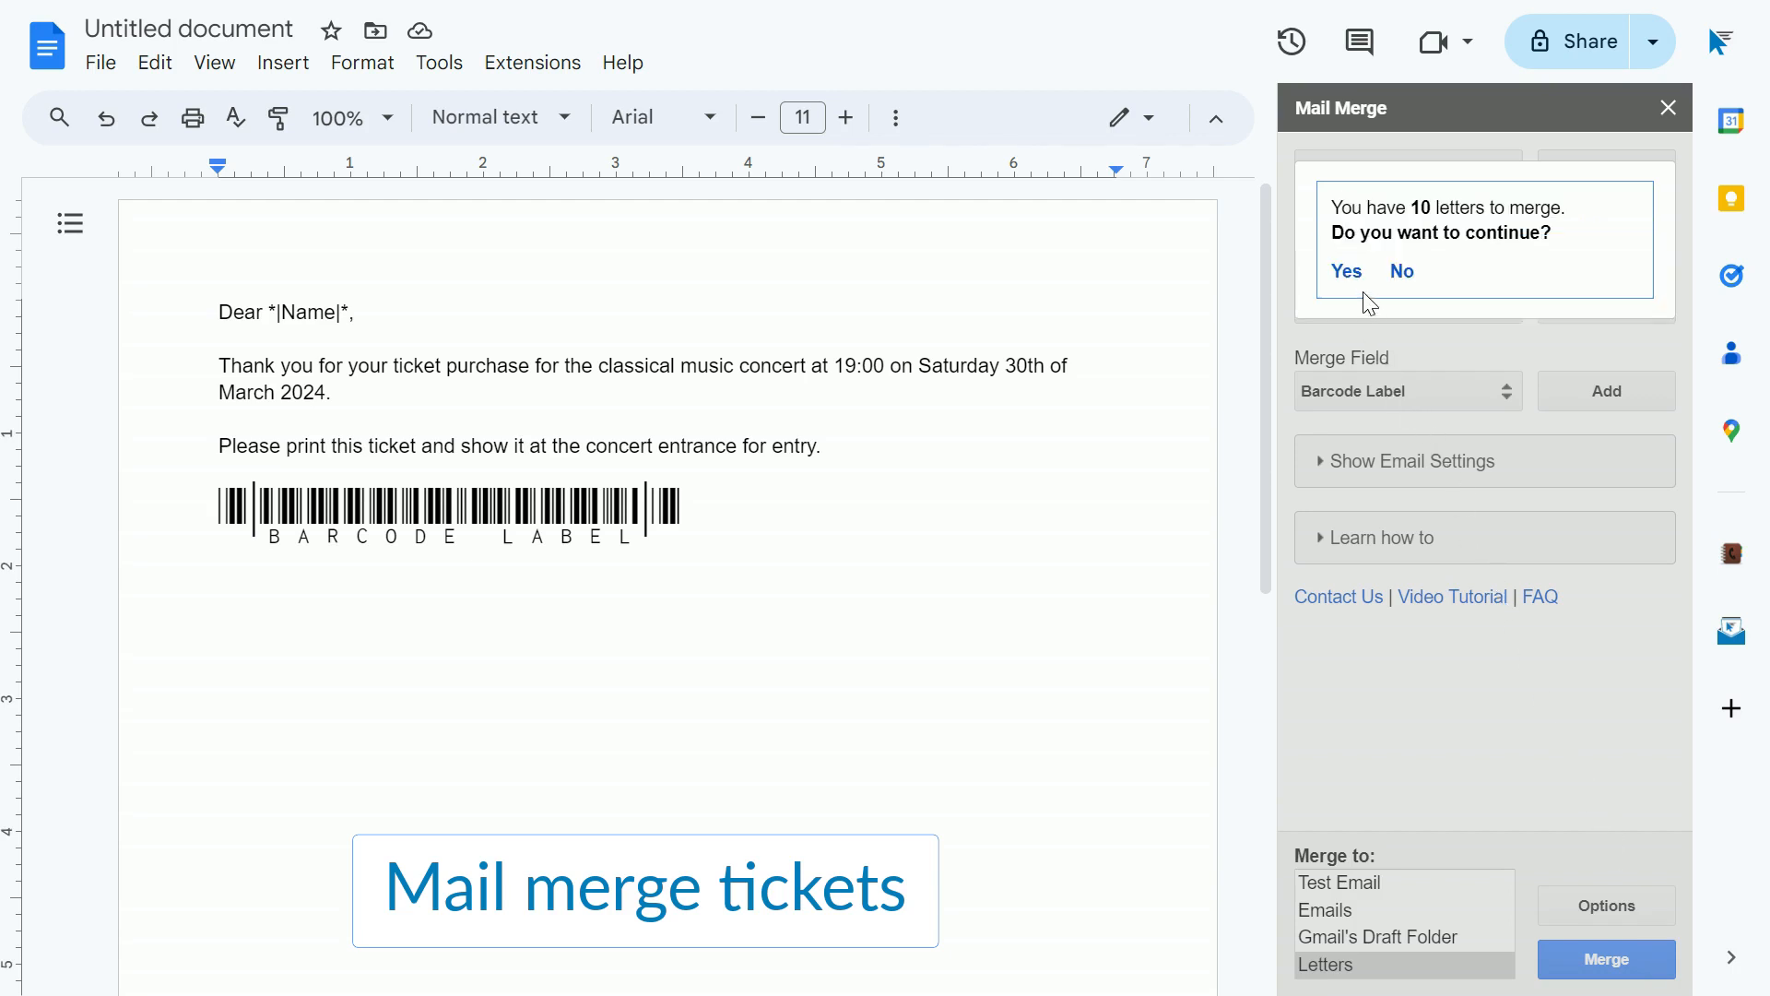
click(1346, 271)
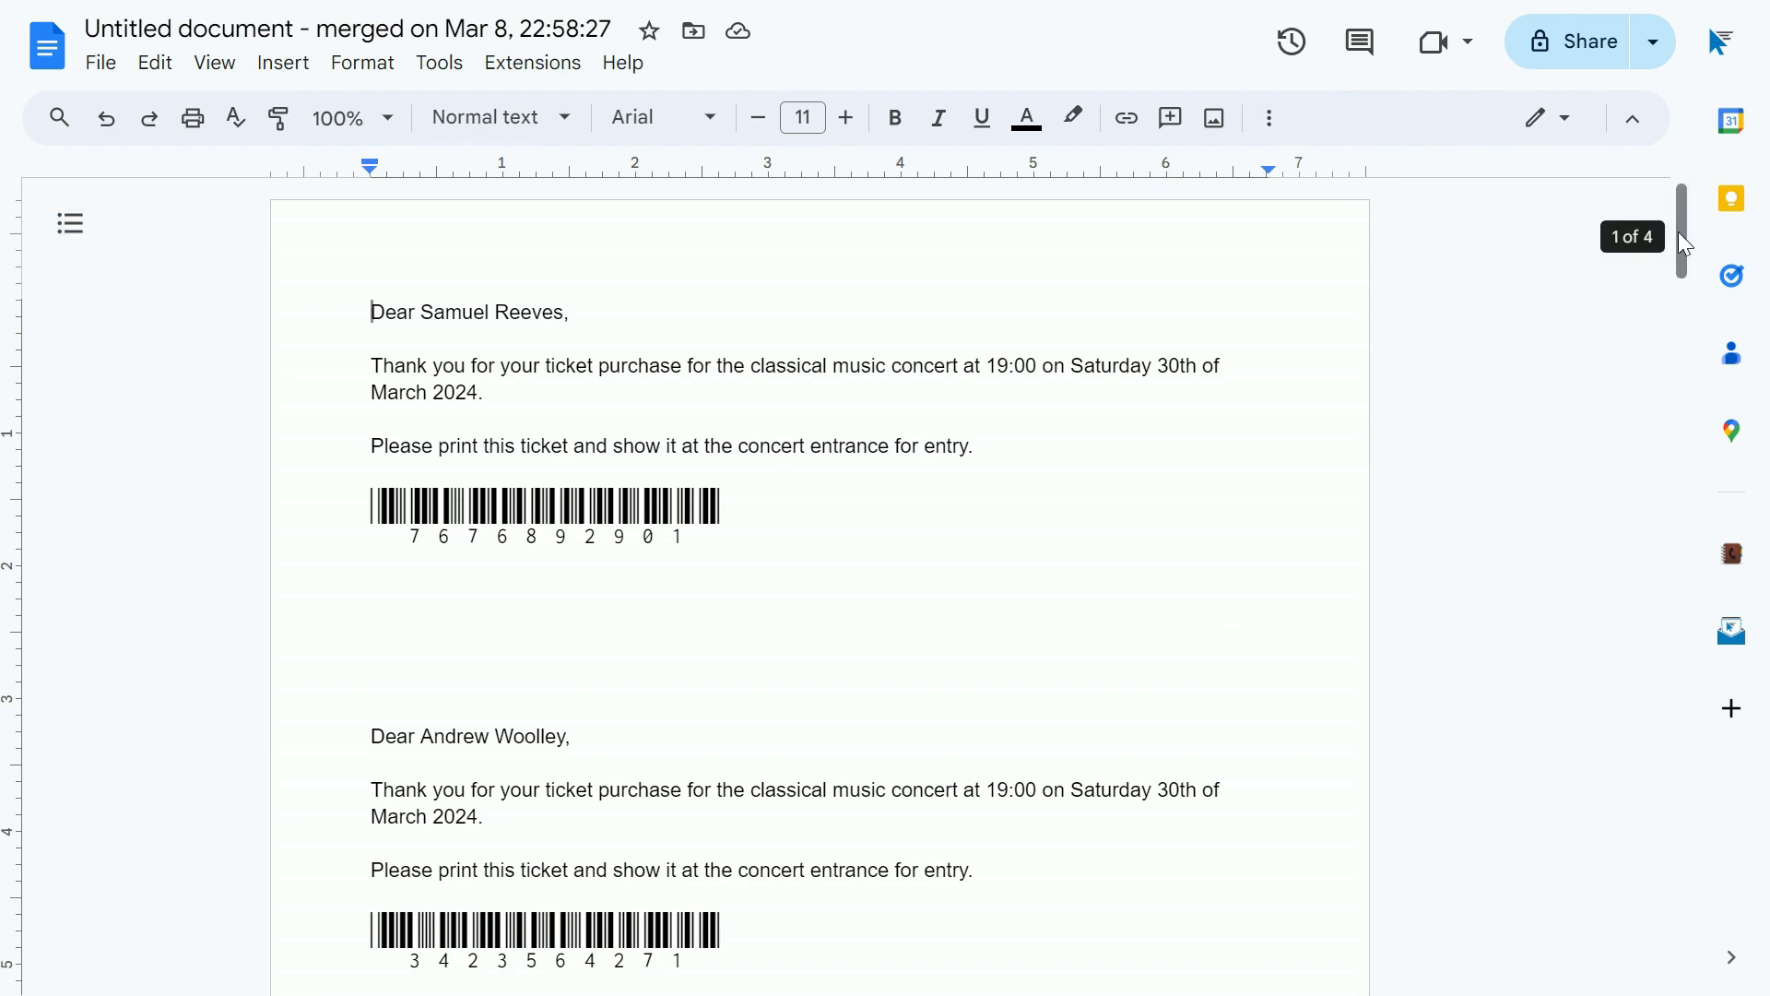
mouse_move(1679, 234)
mouse_down()
mouse_move(1698, 309)
mouse_move(1696, 229)
mouse_up()
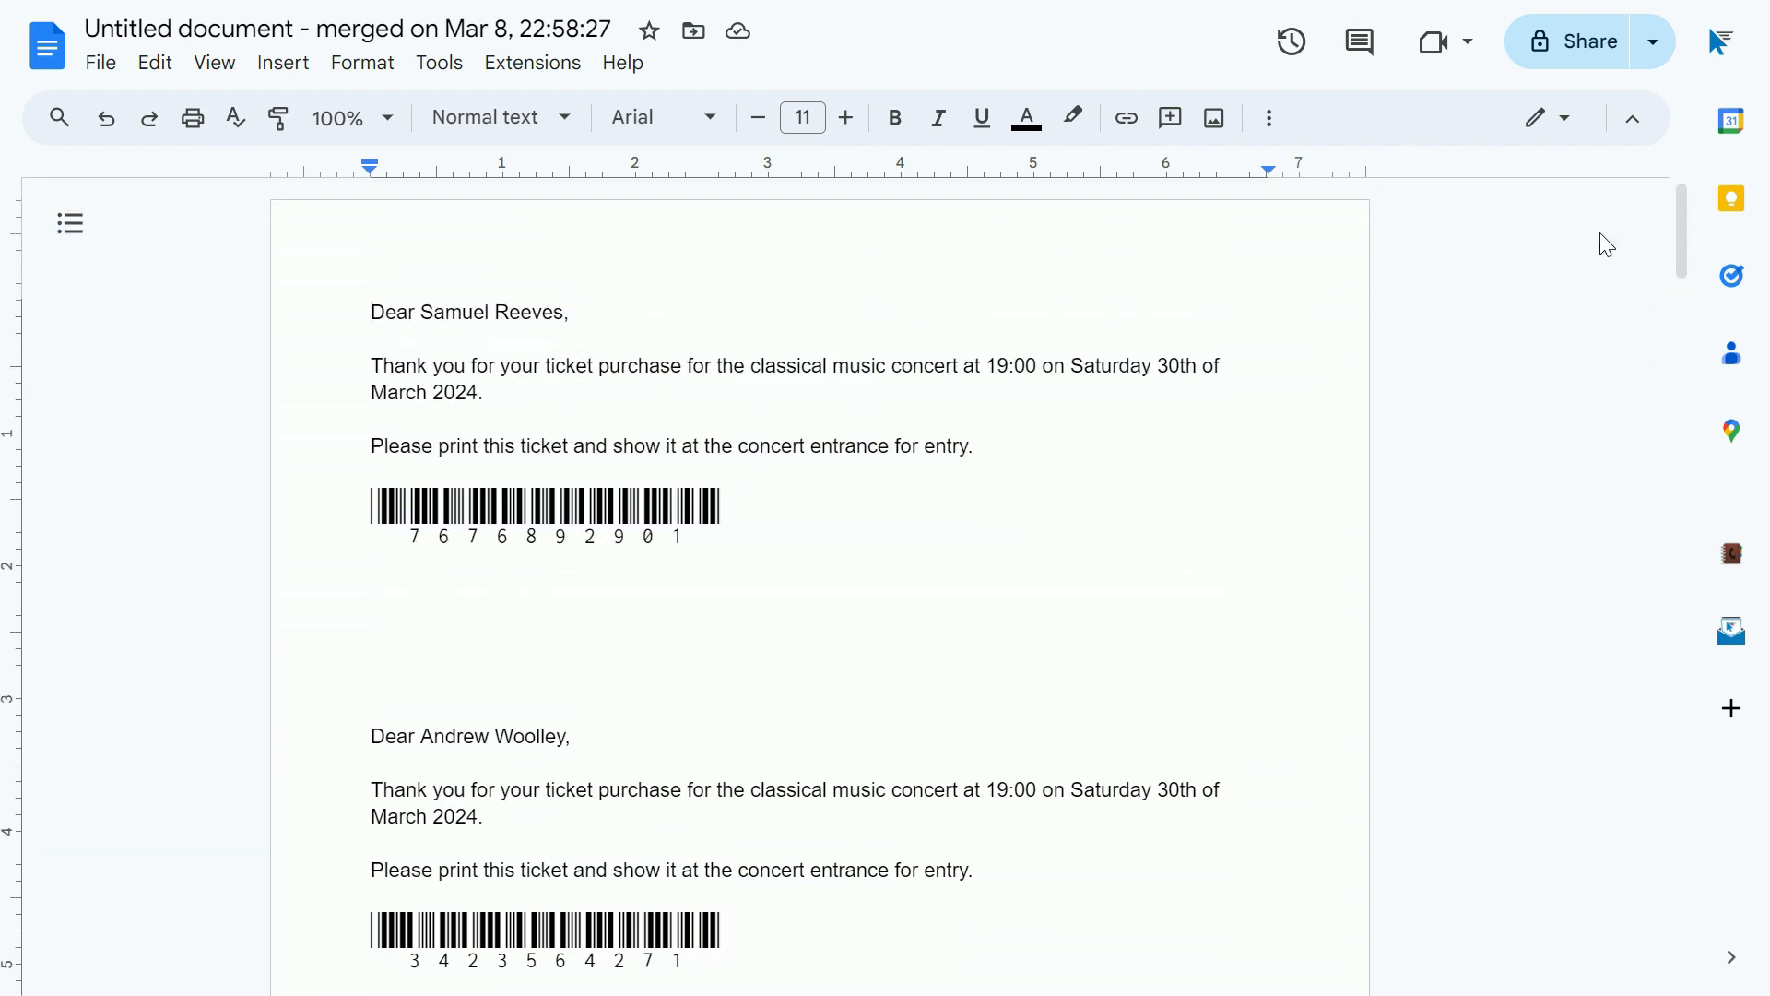